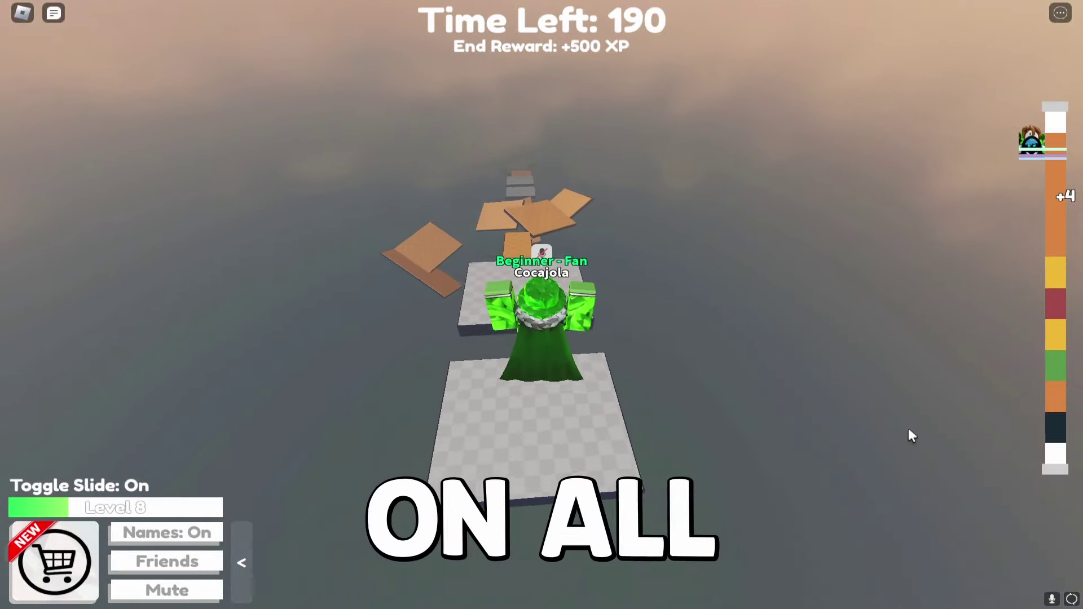
Run the avatar forward across the orange and grey checkered obby platforms
key(w)
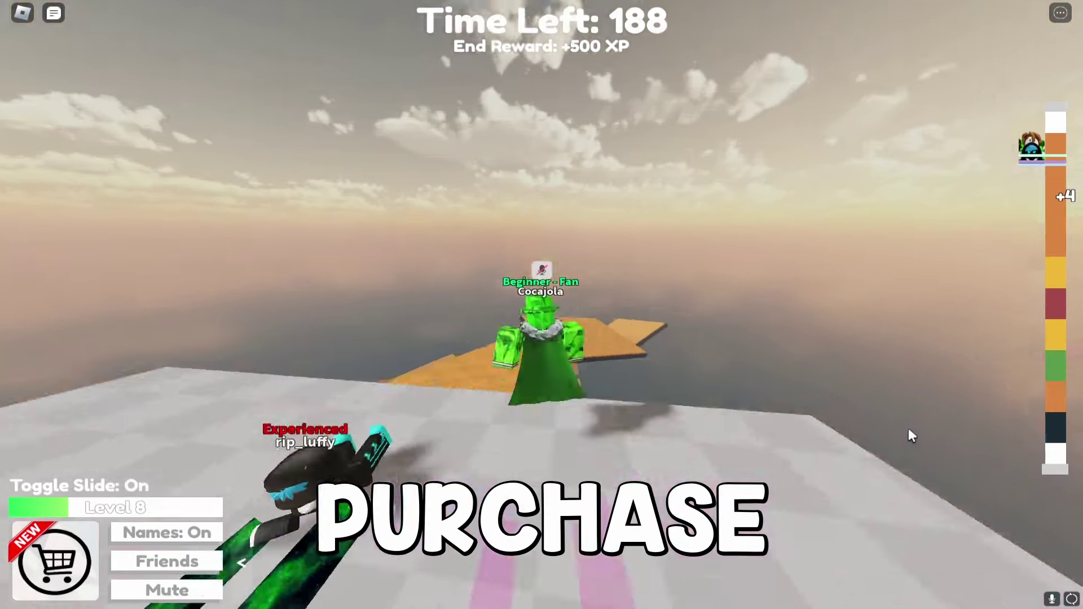
key(w)
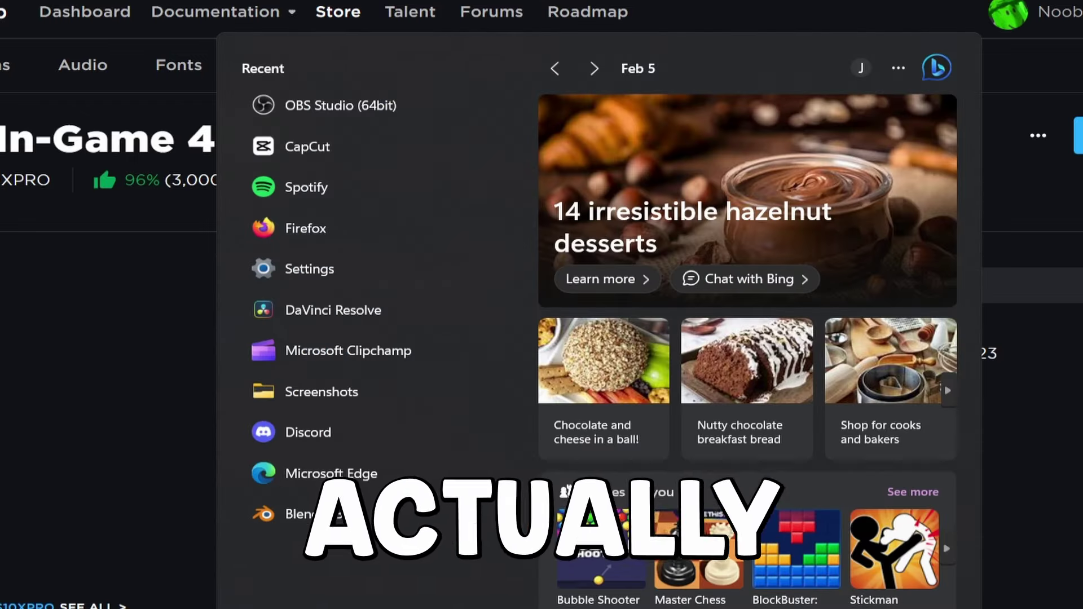
text(roblox)
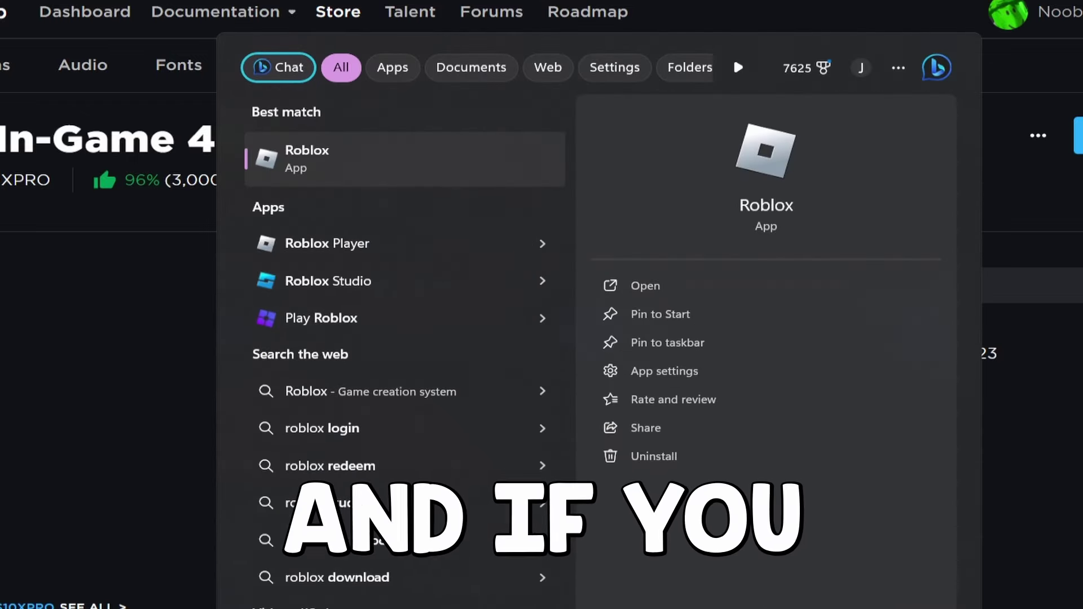
Launch Roblox Studio from the Start menu search results for 'roblox'
click(302, 293)
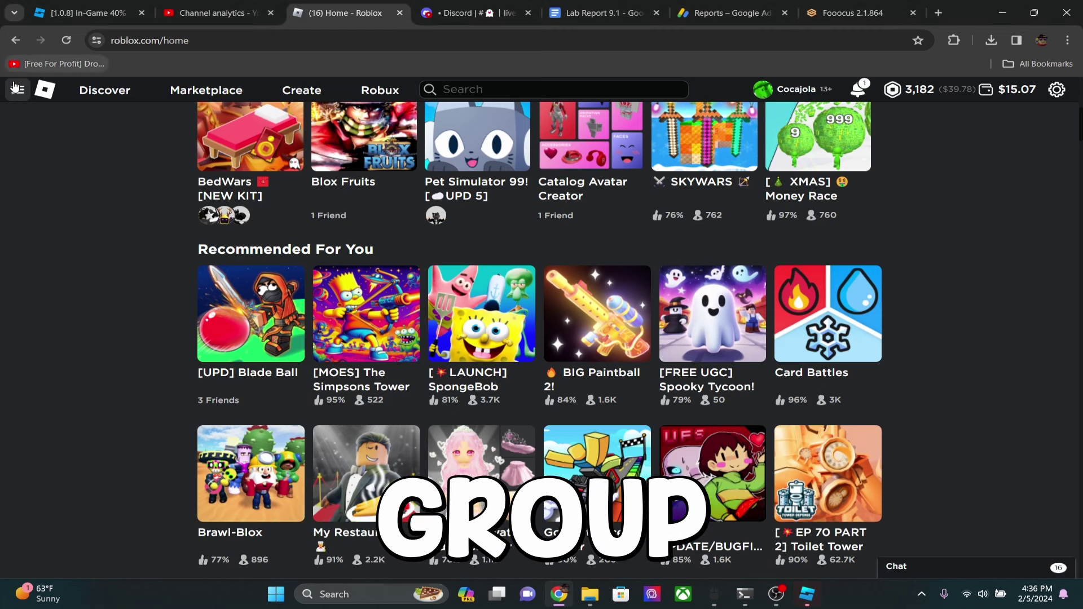
Go to the #Egg group page via Groups, then get the '[1.0.8] In-Game 40%' model
click(16, 89)
click(38, 304)
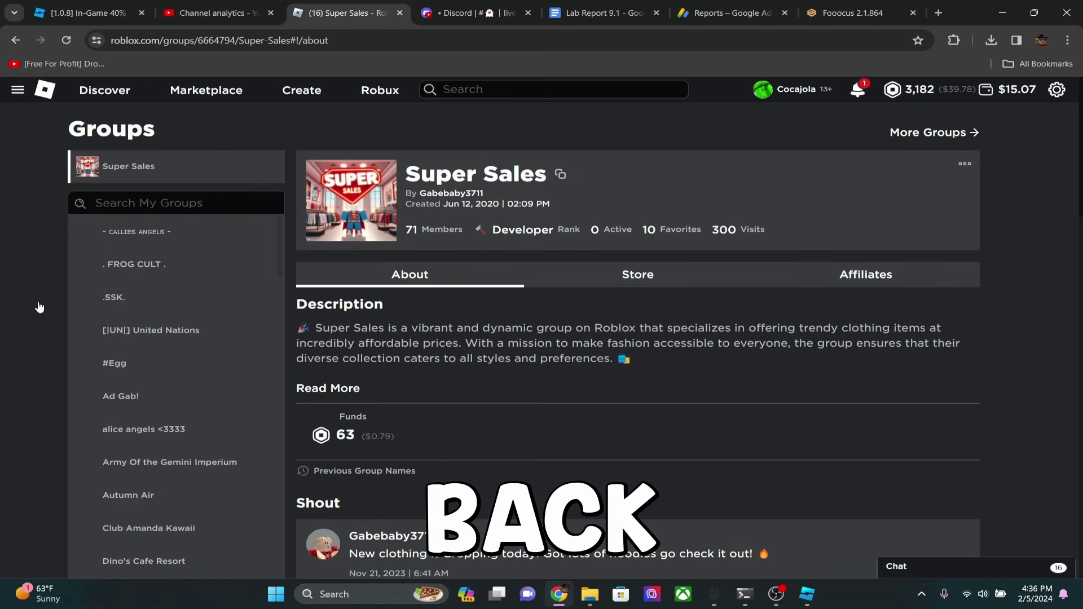
scroll(38, 307, down, 1)
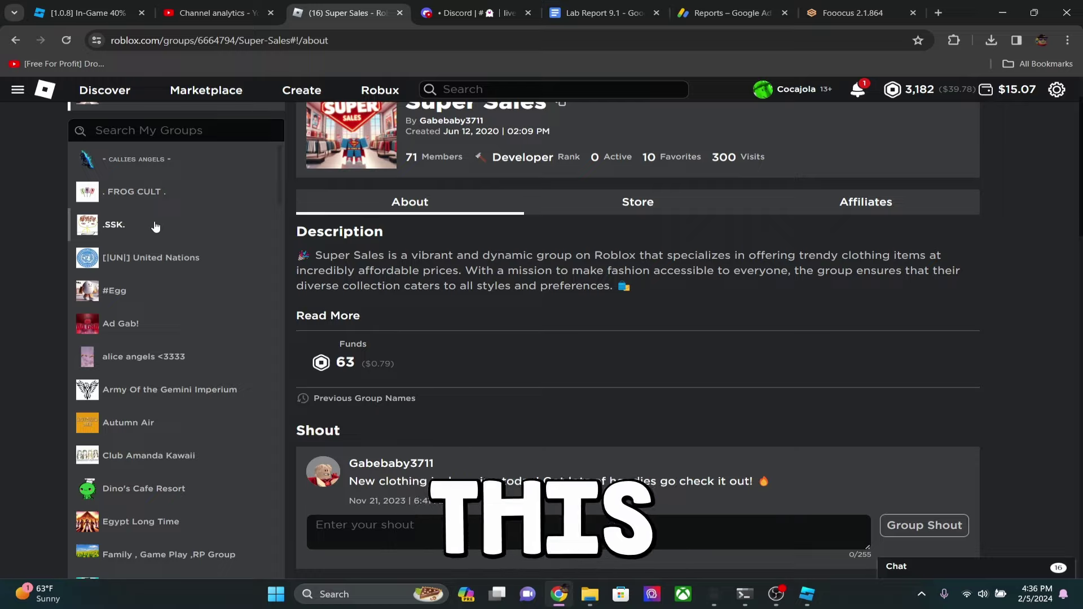
click(133, 291)
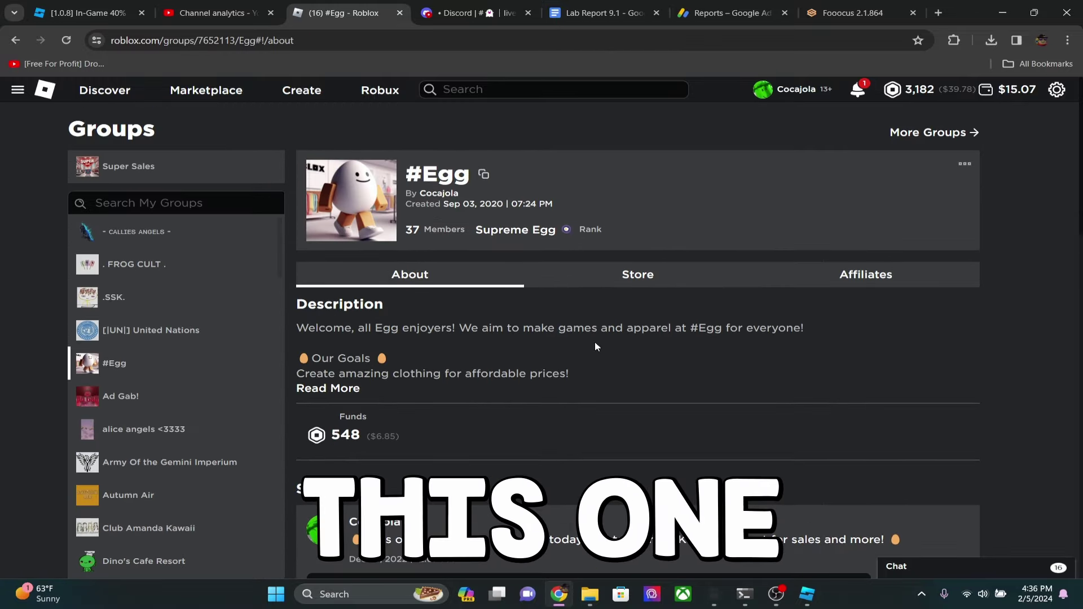
scroll(460, 429, down, 1)
scroll(461, 432, down, 1)
scroll(630, 374, down, 3)
scroll(671, 381, up, 5)
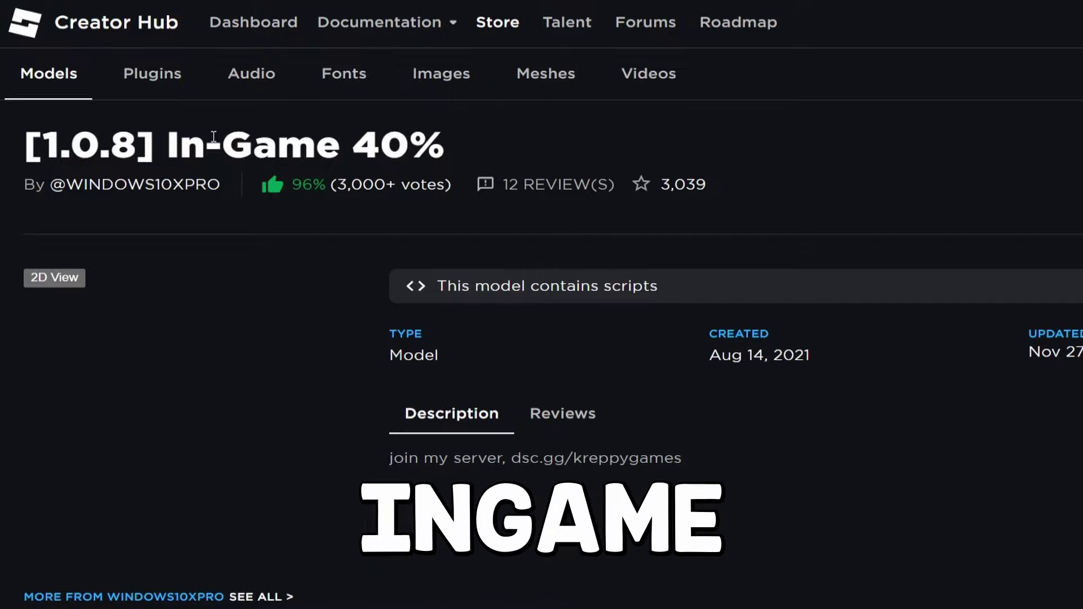
click(1003, 140)
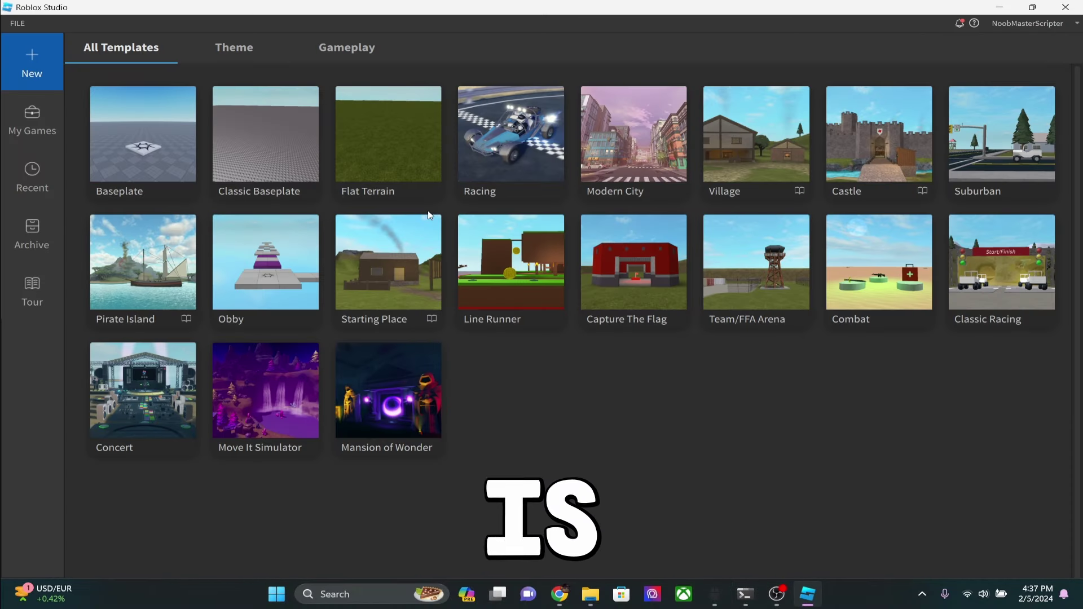
Start a new Classic Baseplate place and set the Toolbox to My Models
click(276, 160)
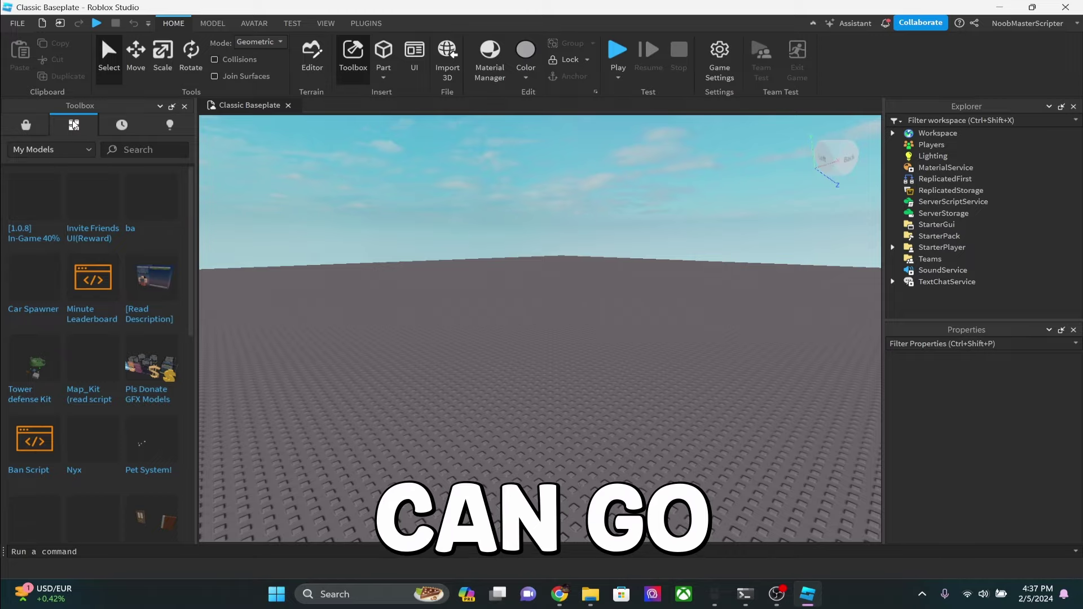
click(35, 150)
click(27, 167)
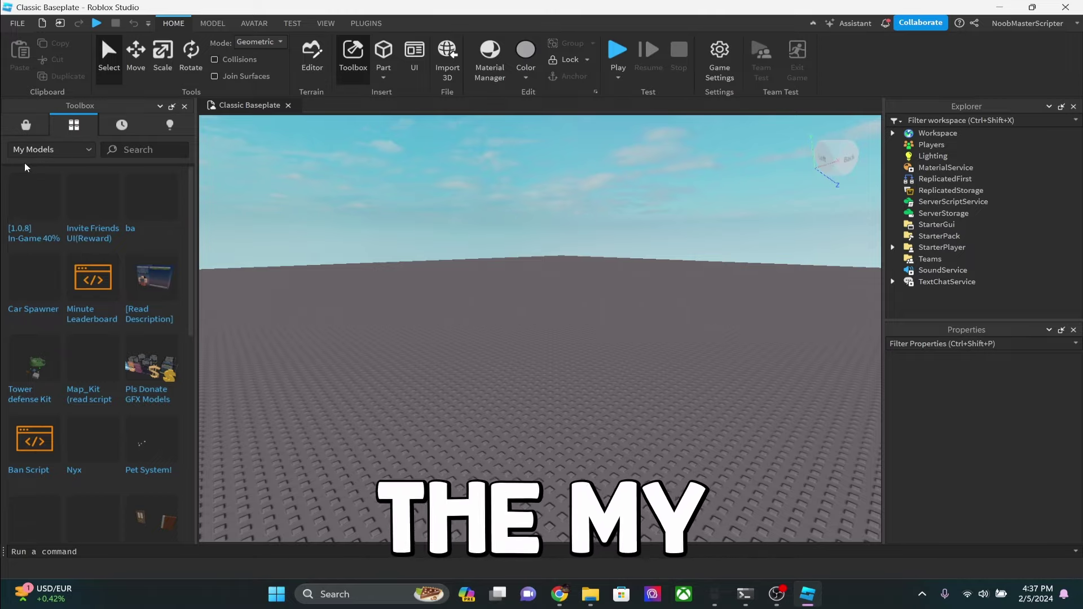
Insert the '[1.0.8] In-Game 40%' model from My Models into the place
right_click(34, 198)
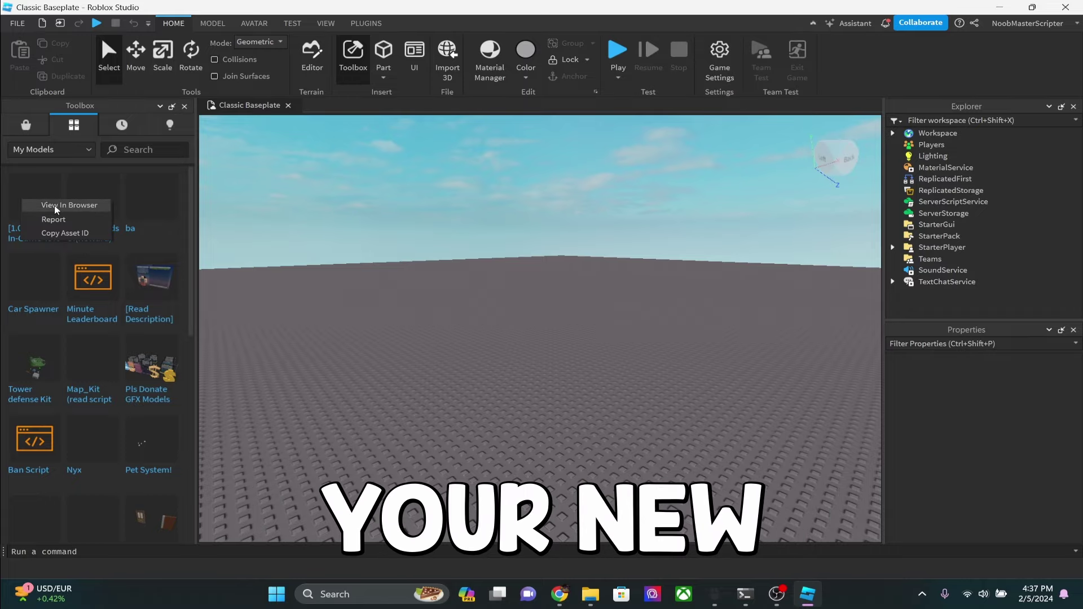
click(33, 200)
right_click(34, 200)
click(51, 209)
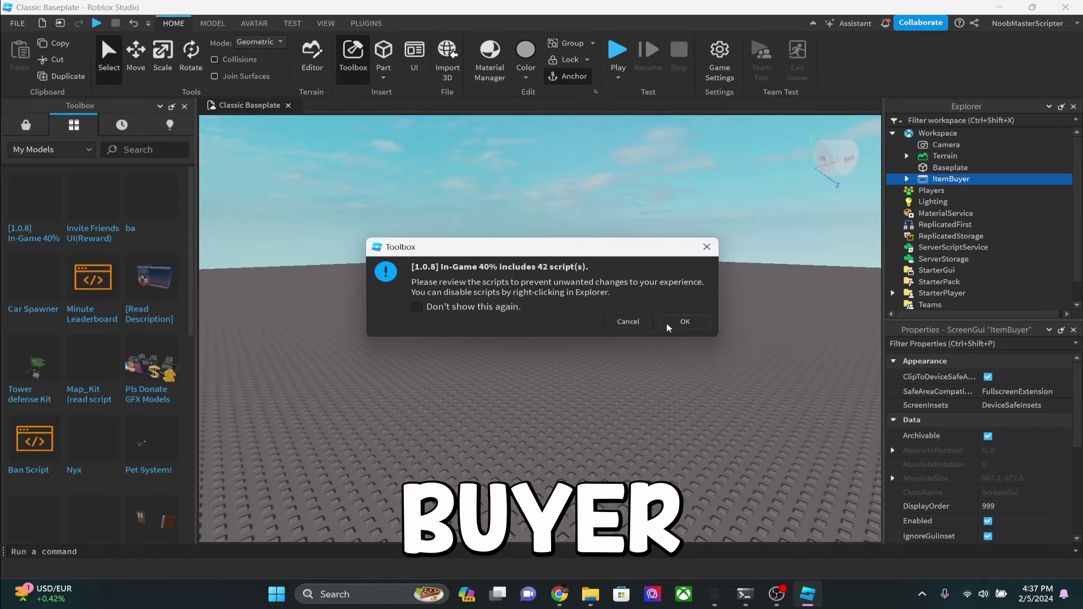
Dismiss the 42-script warning, review the README [AutoLoad] script, and collapse ItemBuyer in Explorer
click(685, 321)
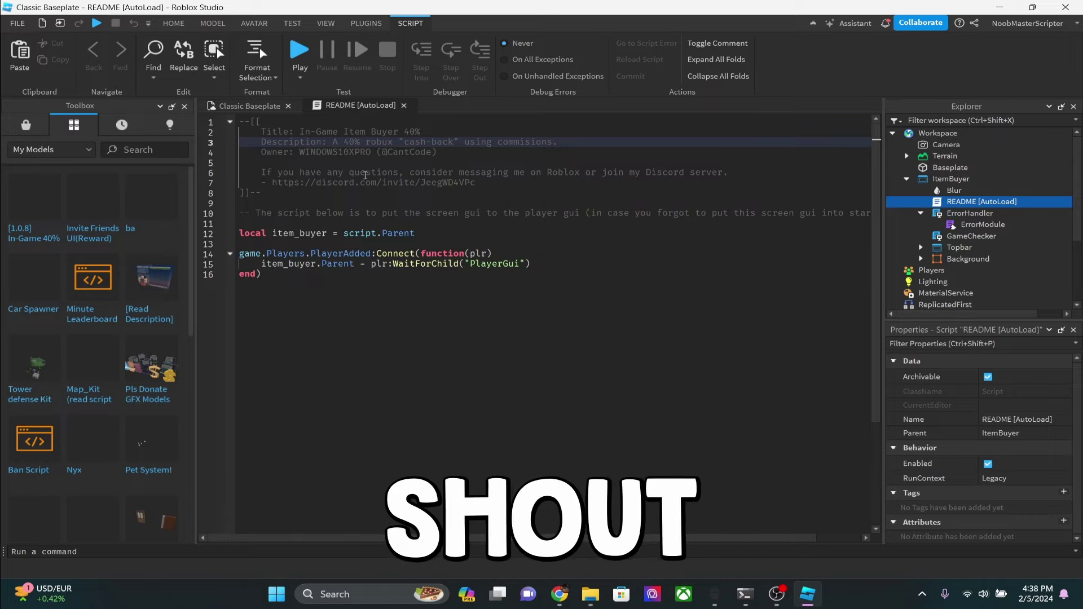
double_click(338, 152)
key(Right)
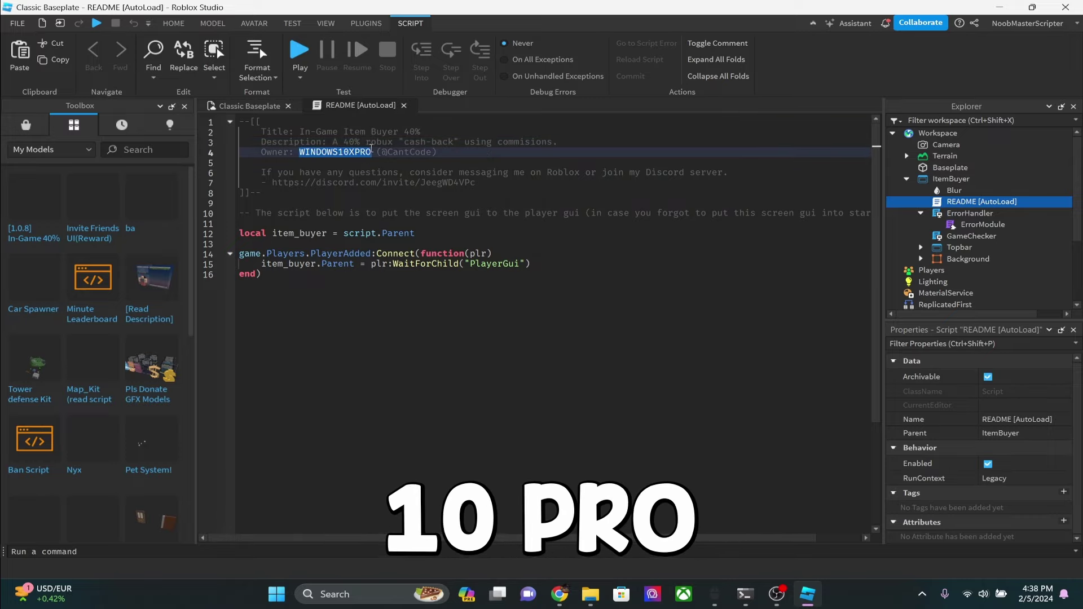
click(572, 204)
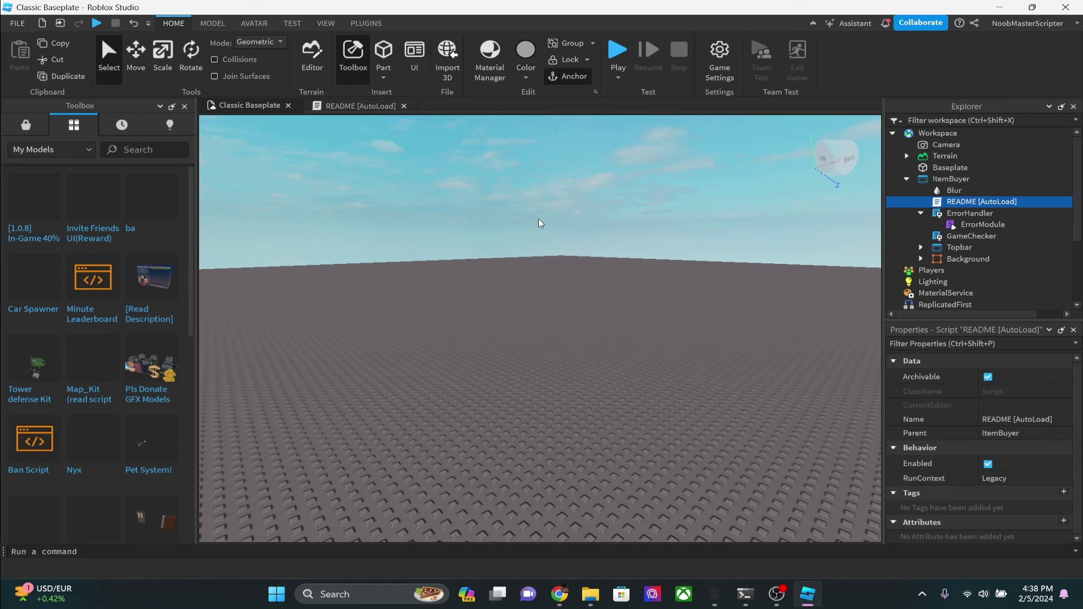
click(907, 180)
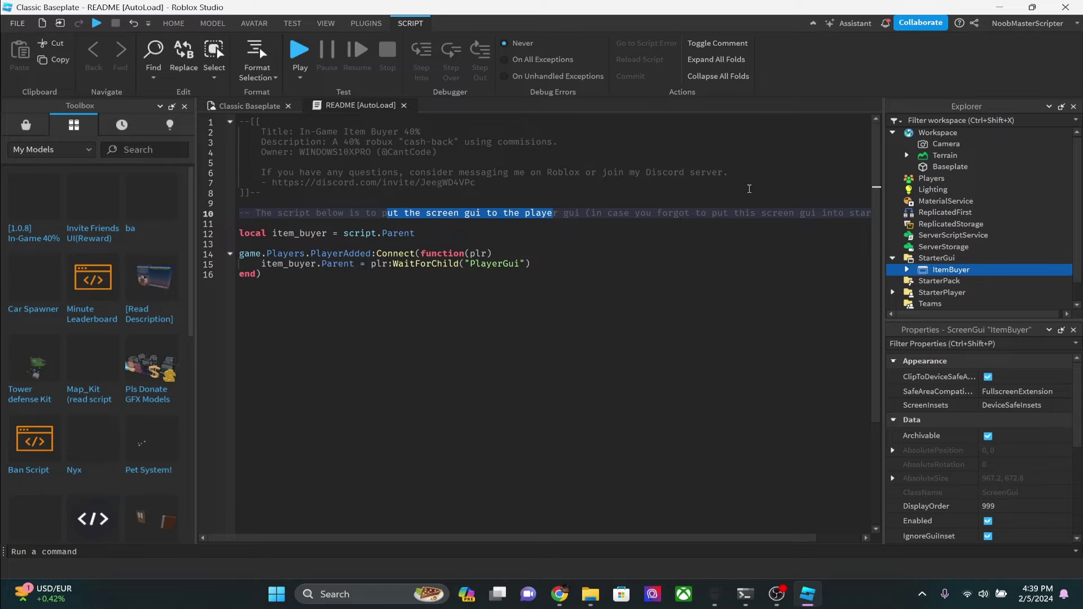
Playtest the Classic Baseplate place and open the item buyer's Catalog panel
click(254, 106)
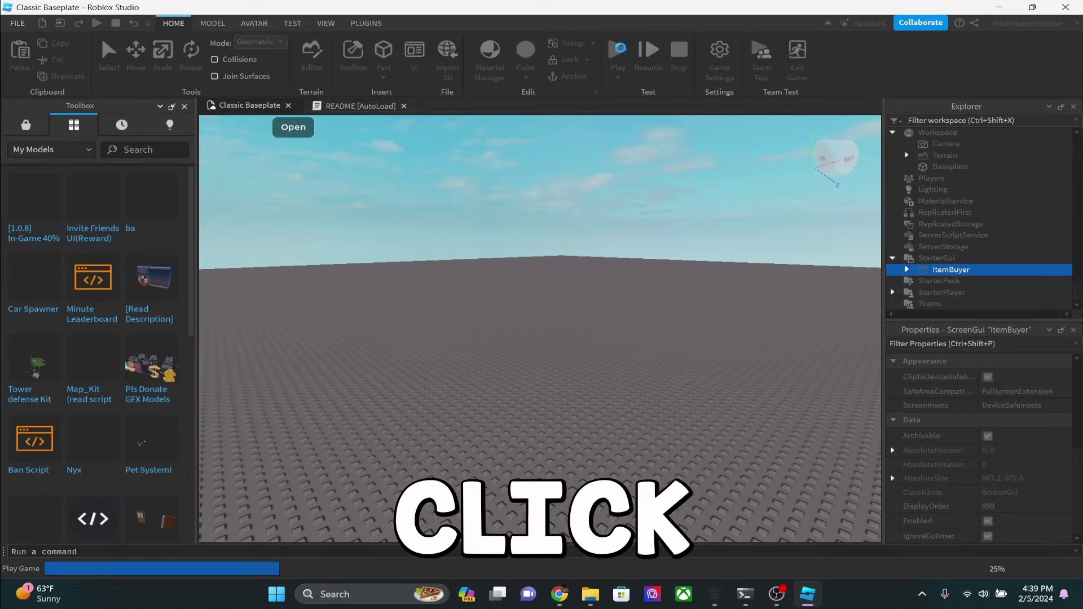
click(623, 50)
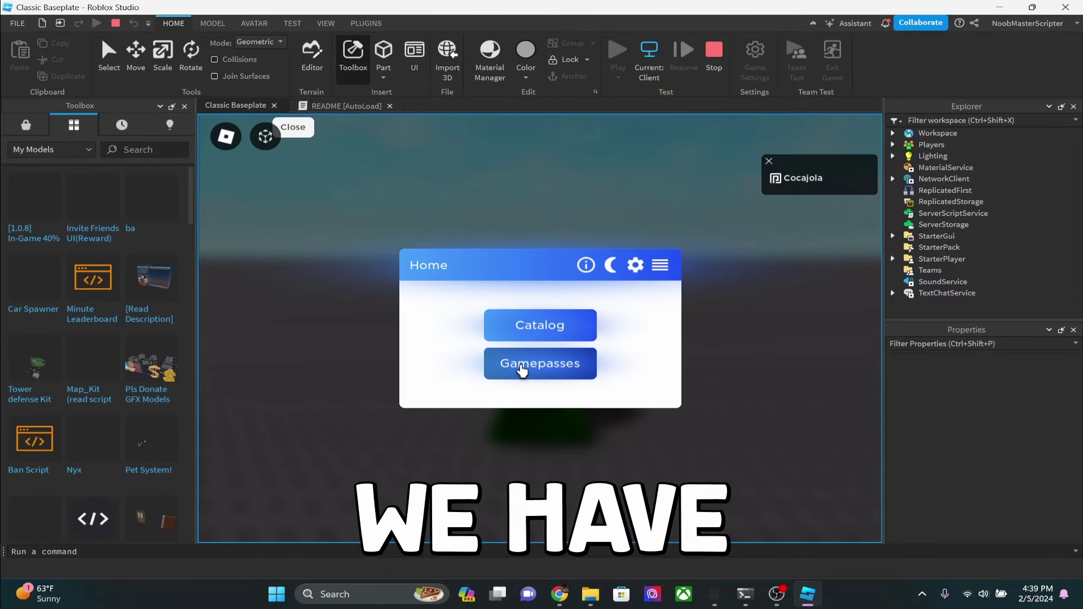
click(531, 331)
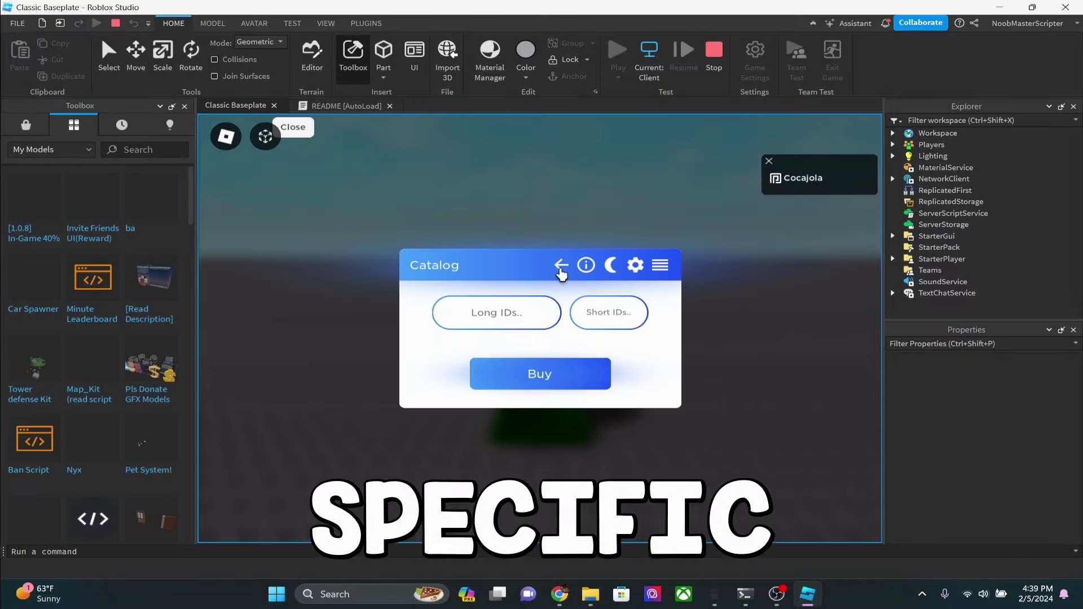
Turn on Allow Third Party Sales in Game Settings Security, save, and stop the playtest
click(561, 265)
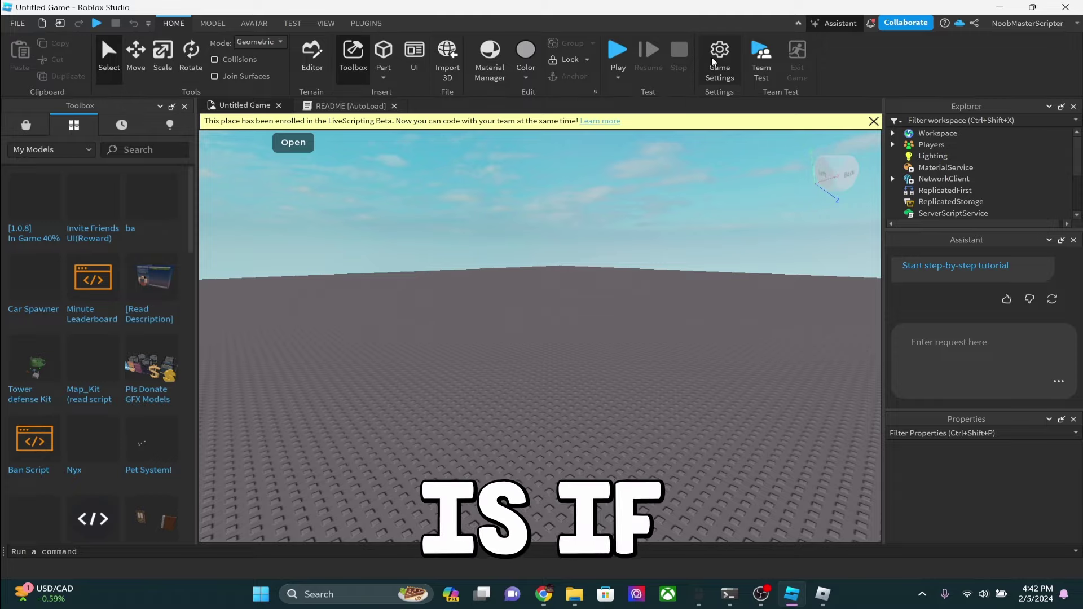
click(714, 63)
click(244, 287)
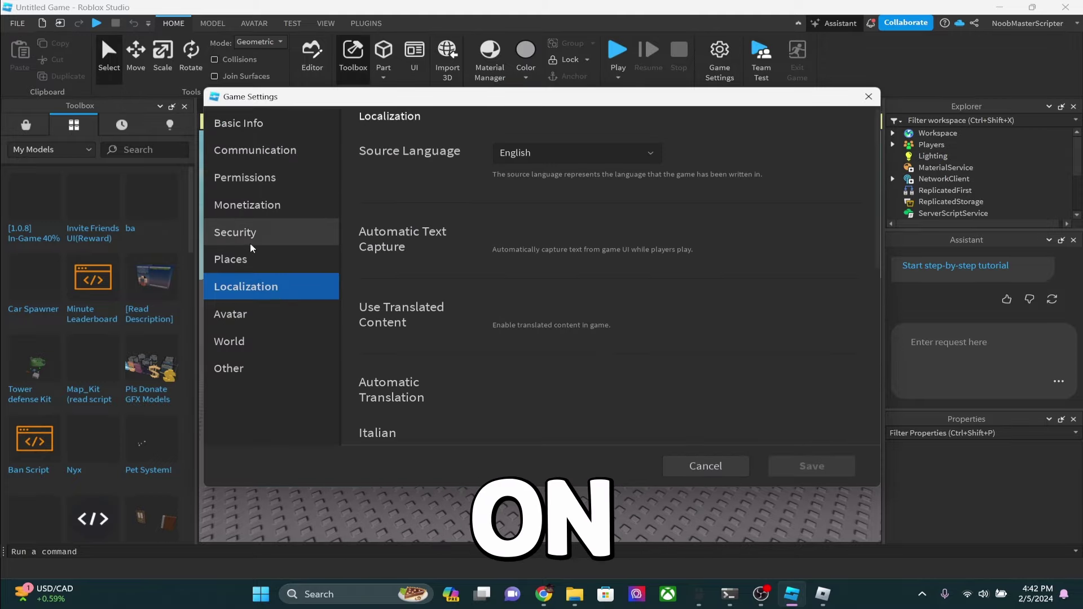
click(242, 232)
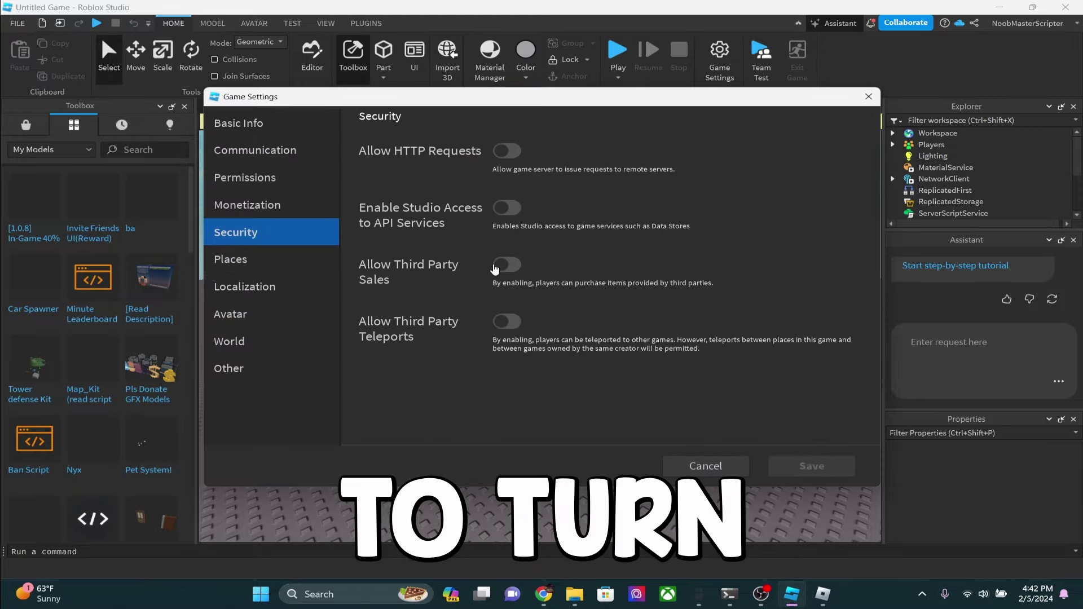
click(498, 267)
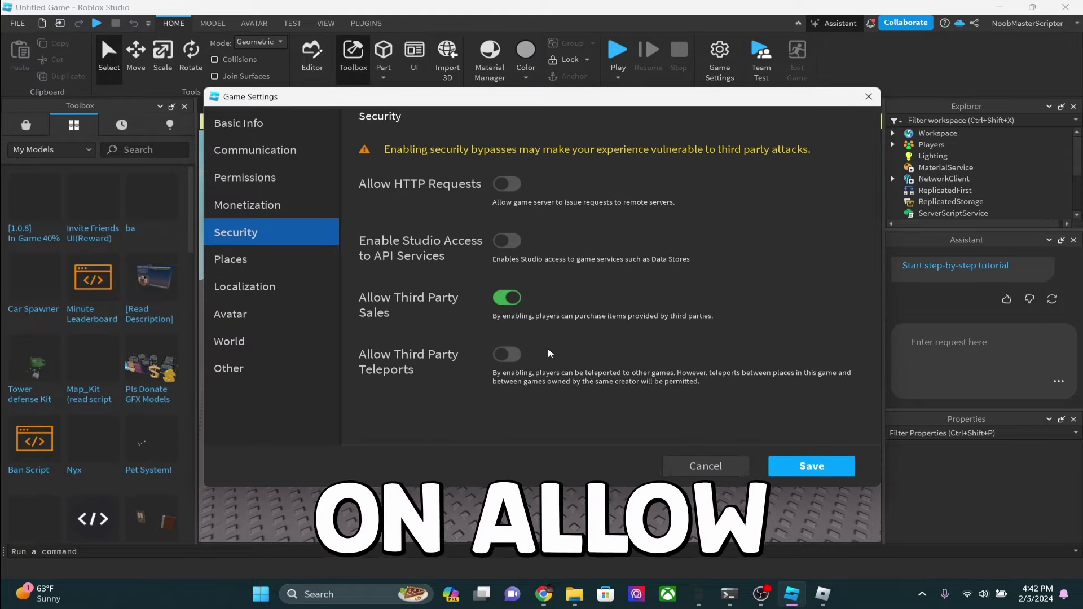
click(805, 461)
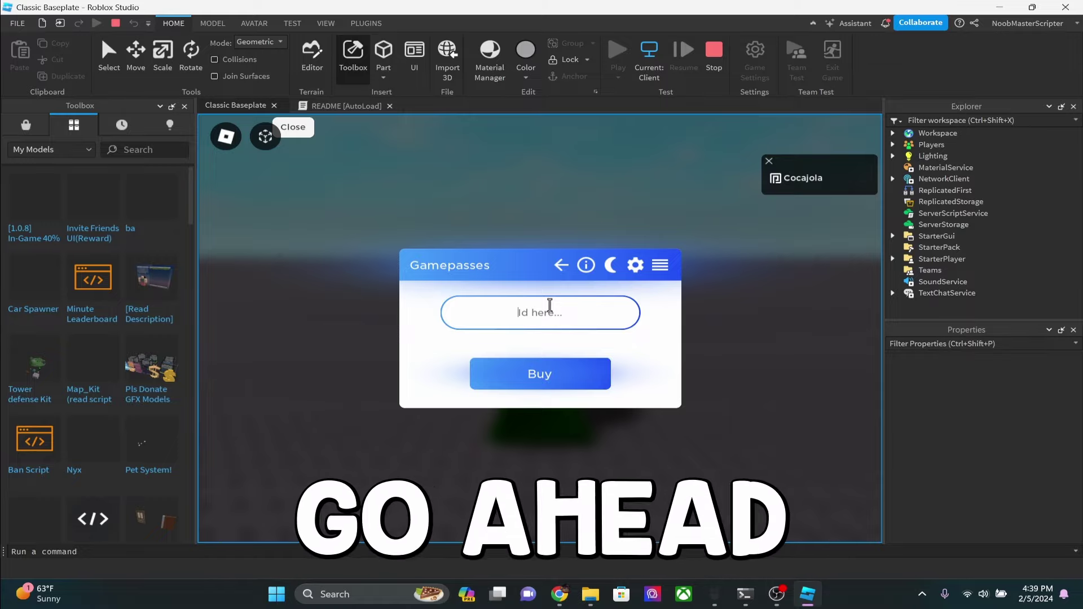
click(717, 53)
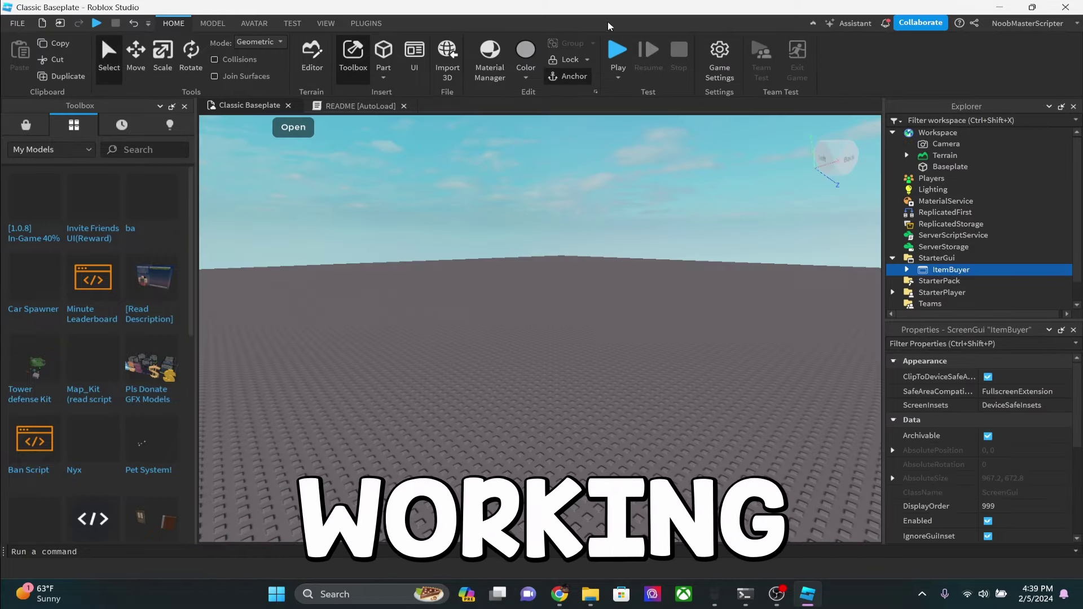
Start Publish to Roblox As and choose the #Egg group as owner
click(17, 26)
click(77, 174)
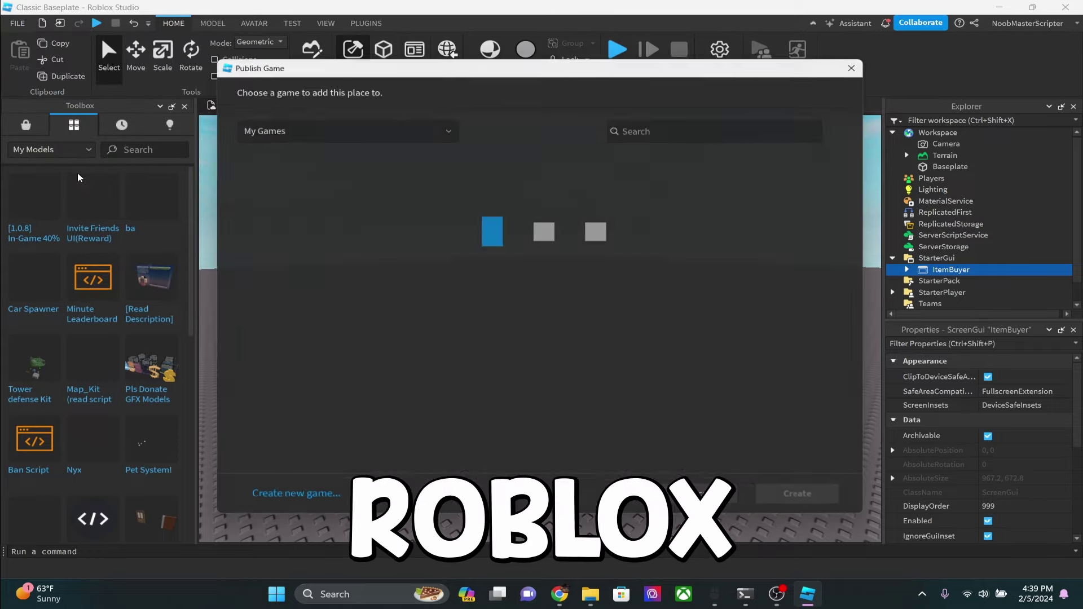
click(259, 125)
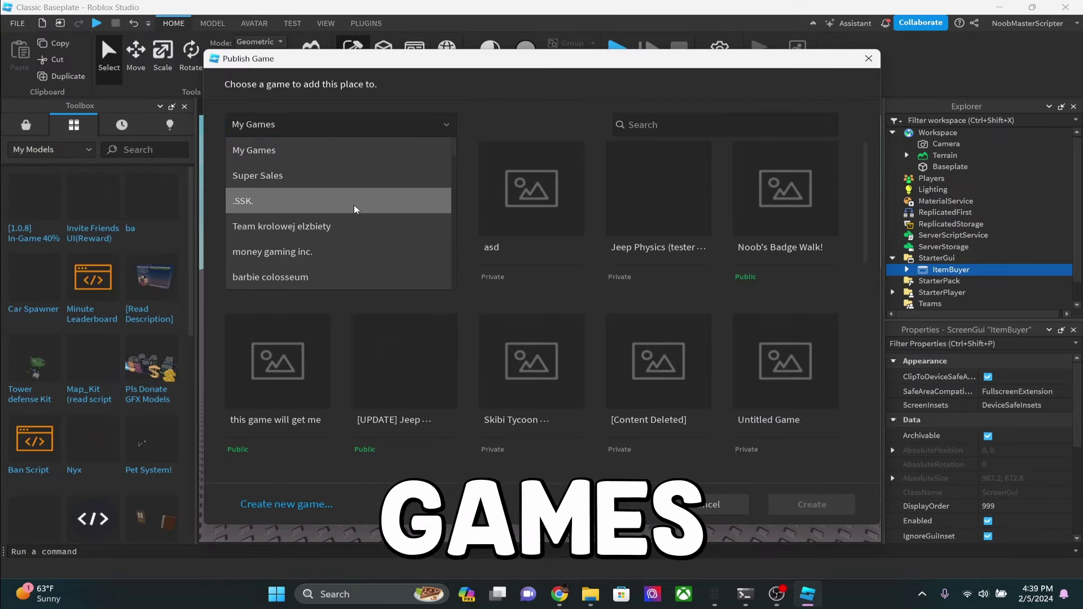
scroll(355, 210, down, 5)
scroll(354, 209, down, 3)
scroll(355, 209, down, 3)
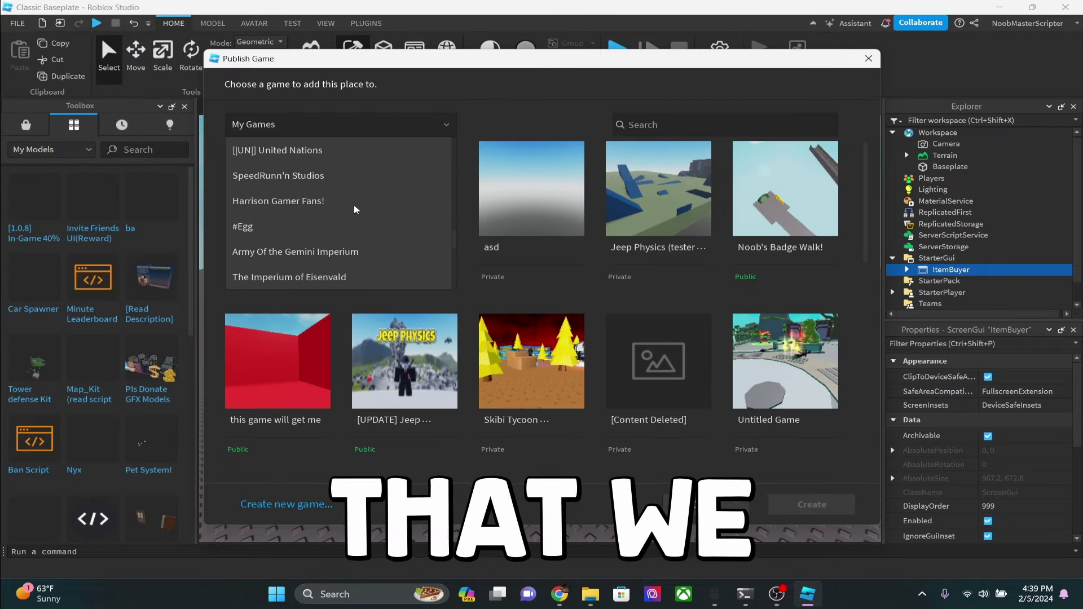
click(315, 227)
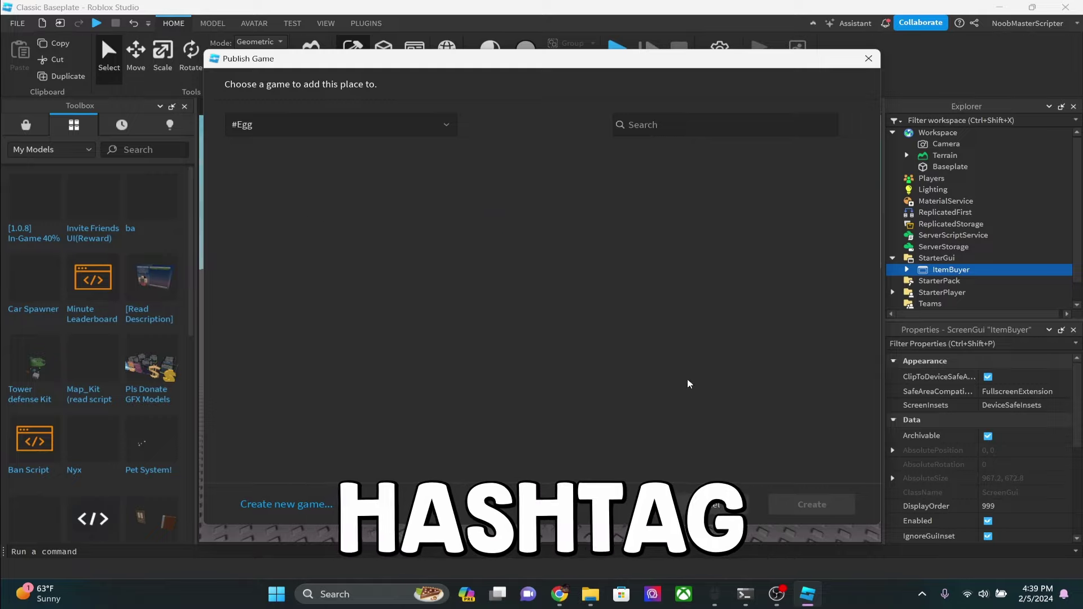
Create and publish a new game for #Egg
click(286, 506)
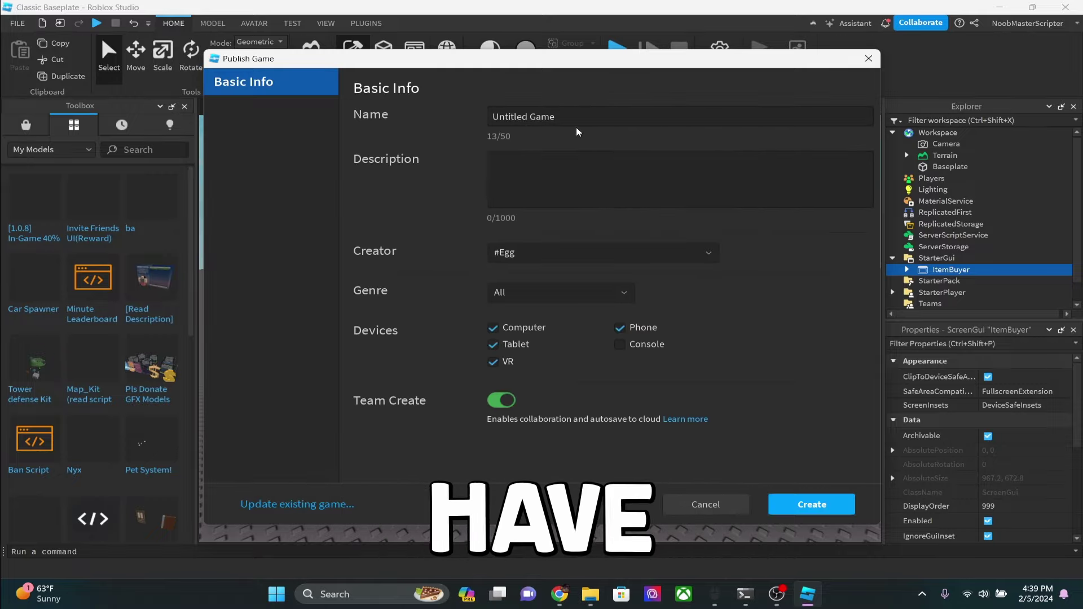
click(813, 506)
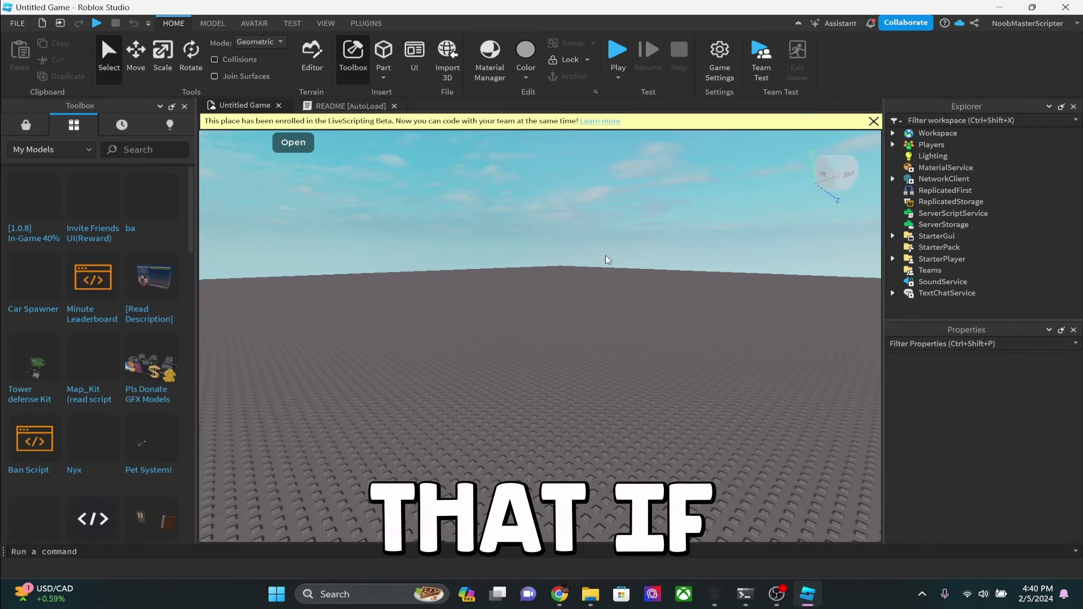
right_click(559, 595)
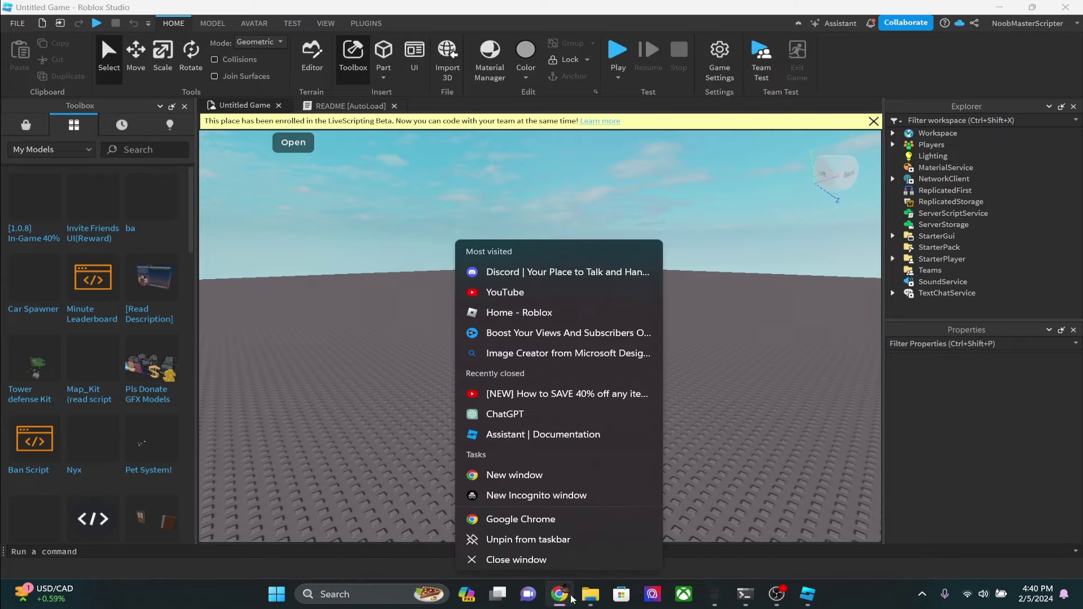
Check the #Egg group's Revenue page showing 48 pending Robux, then go to Roblox Home
click(560, 595)
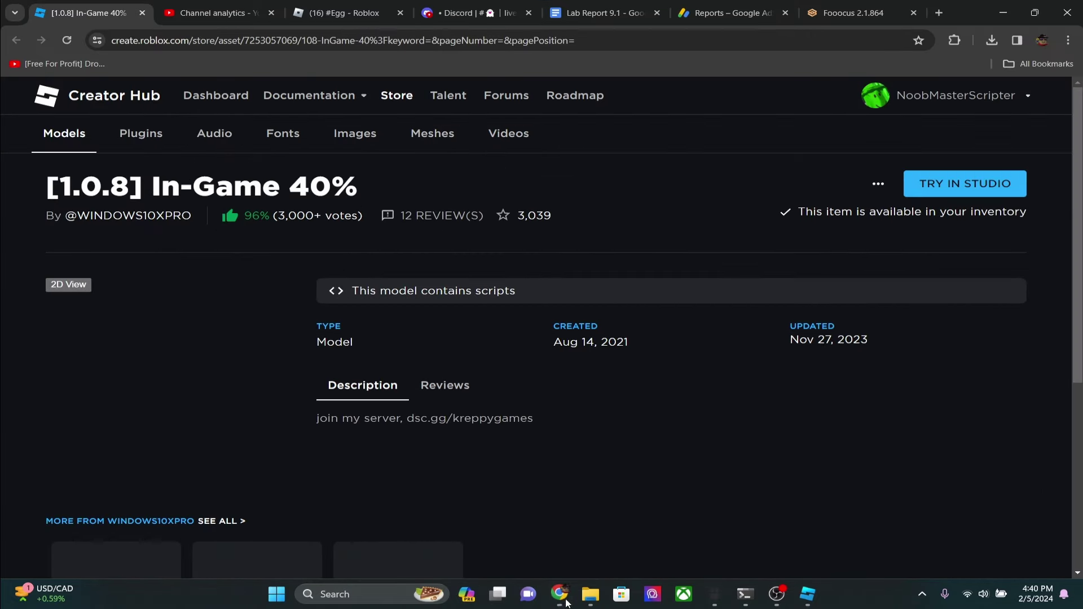
click(342, 10)
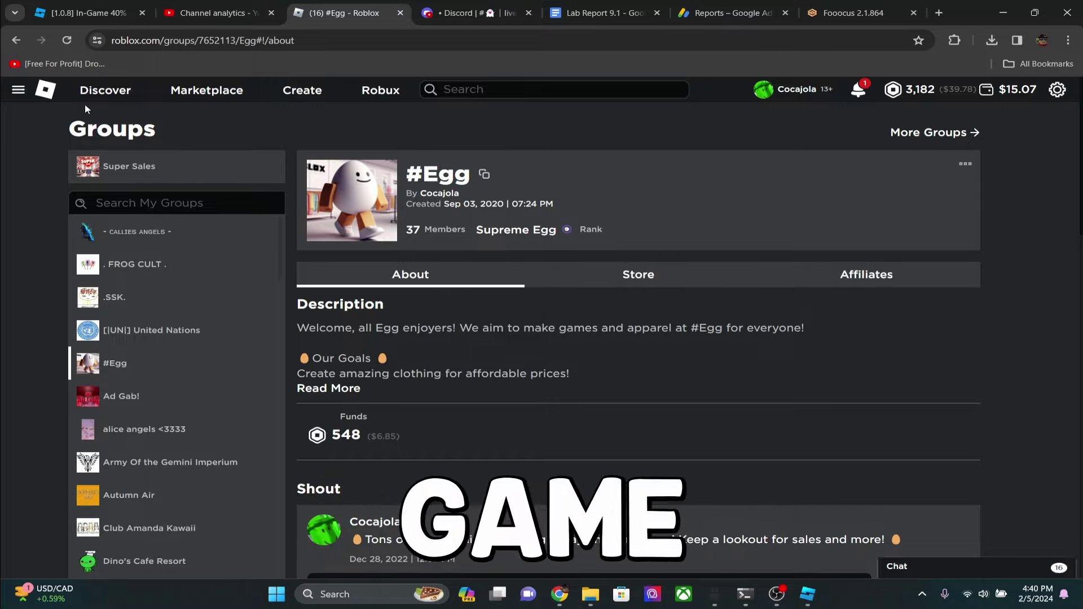
click(965, 167)
click(914, 192)
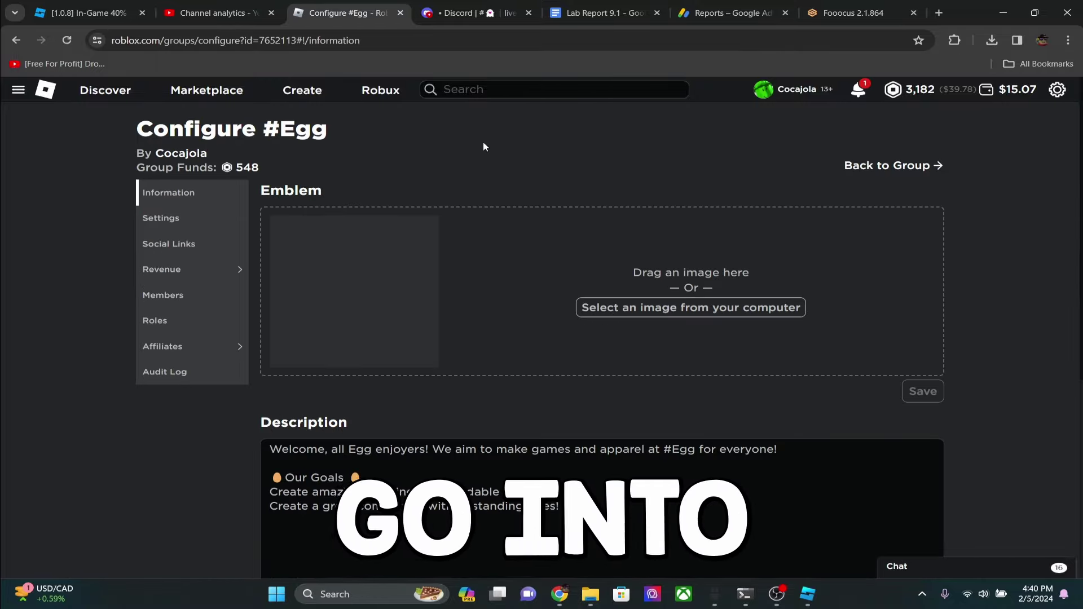
click(279, 272)
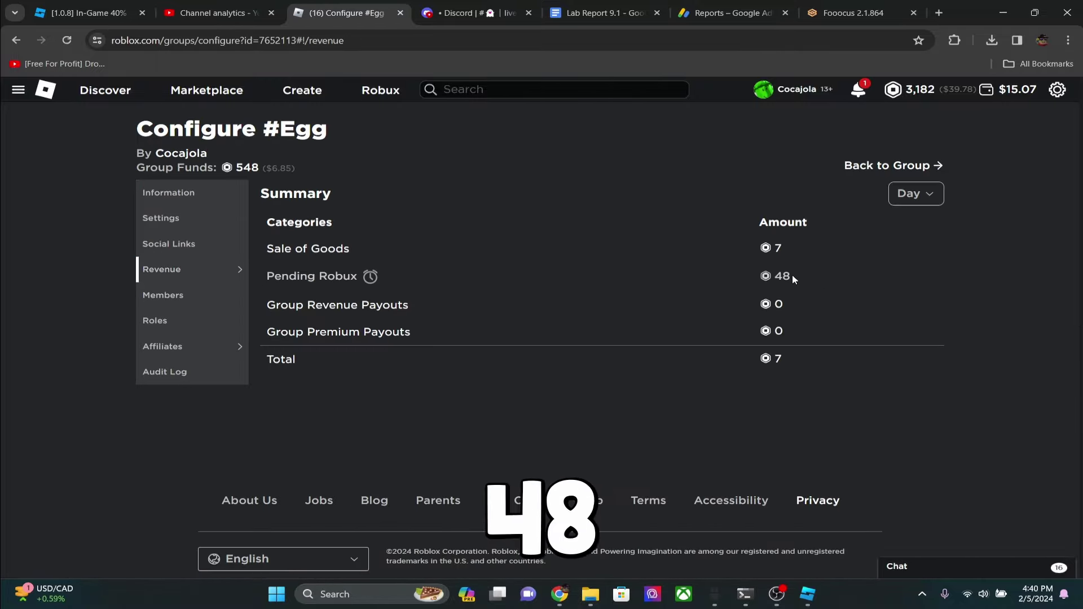
click(888, 166)
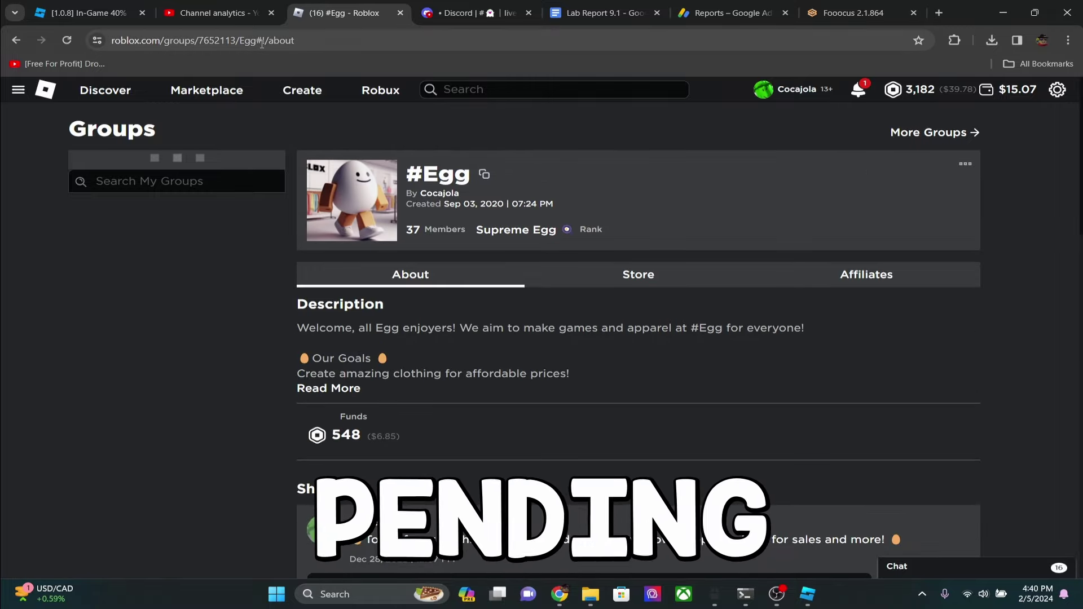
click(46, 92)
mouse_move(375, 199)
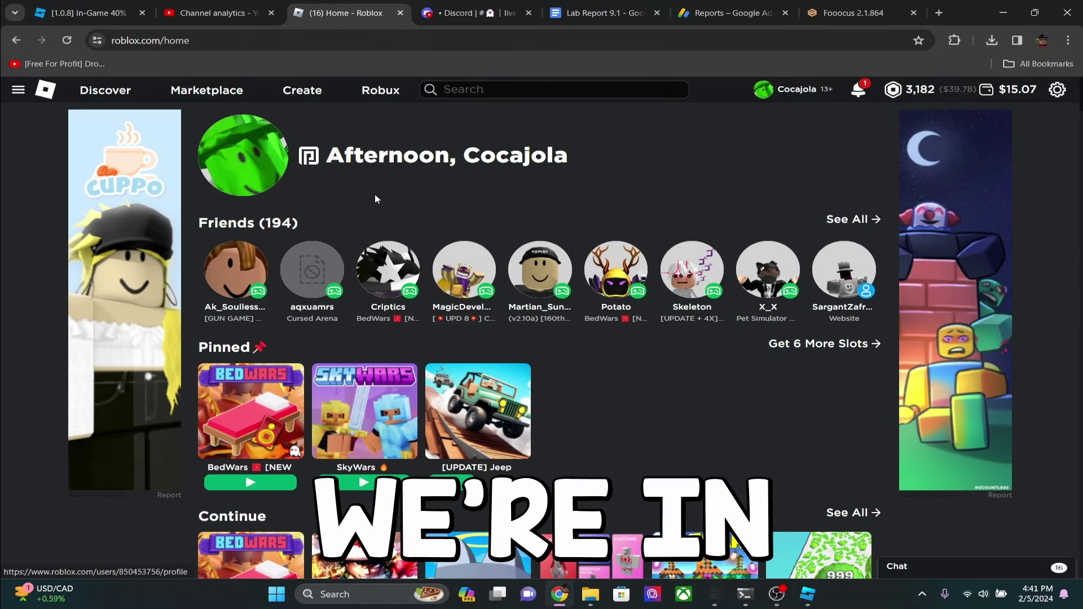
Switch Creator Hub to the #Egg group and view Untitled Game on Roblox
click(79, 11)
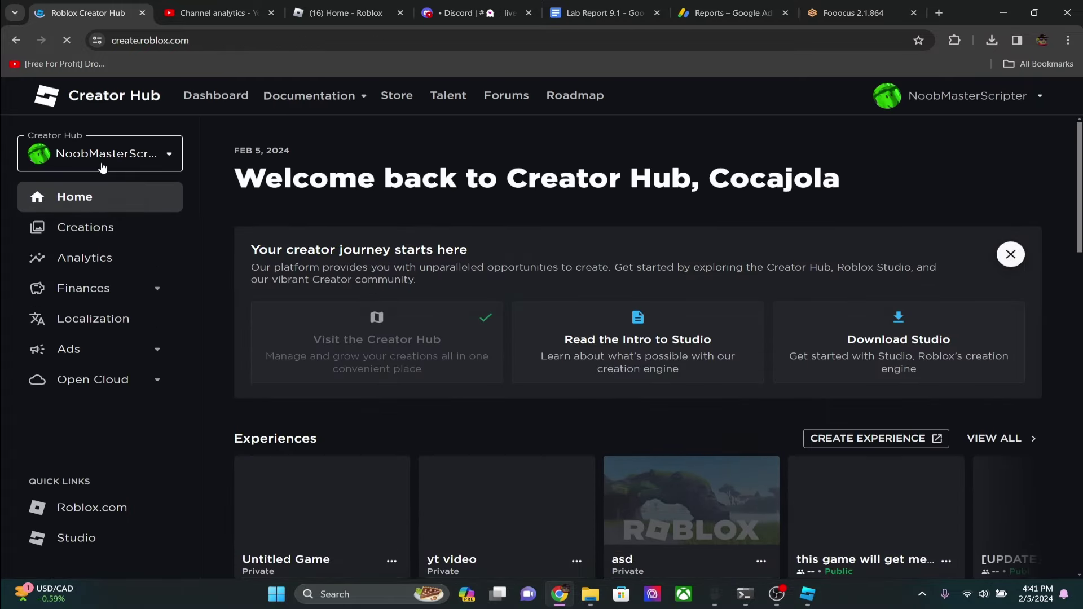
click(39, 140)
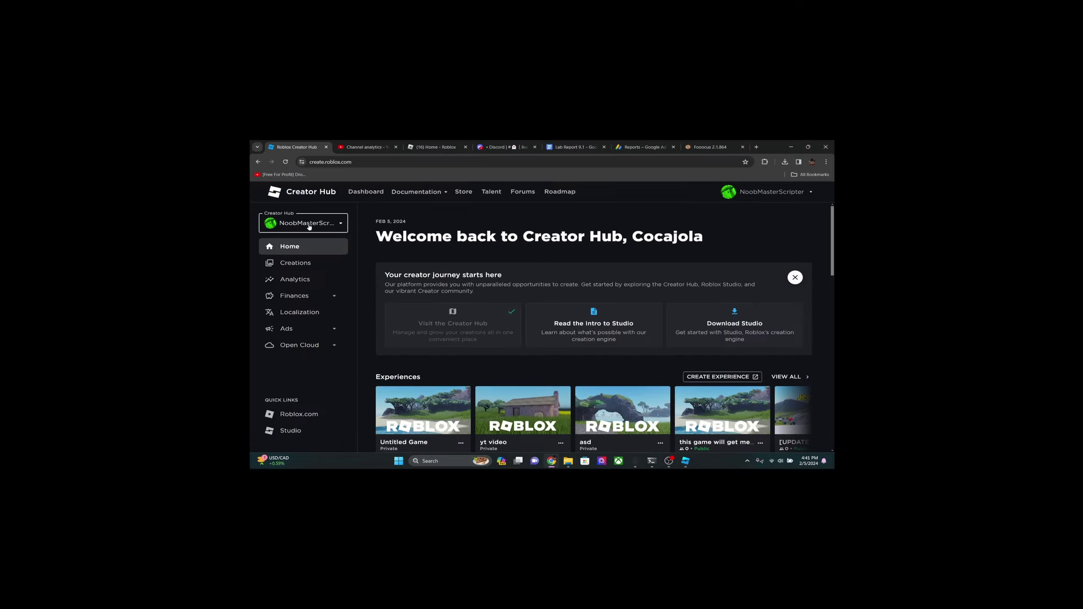
click(111, 153)
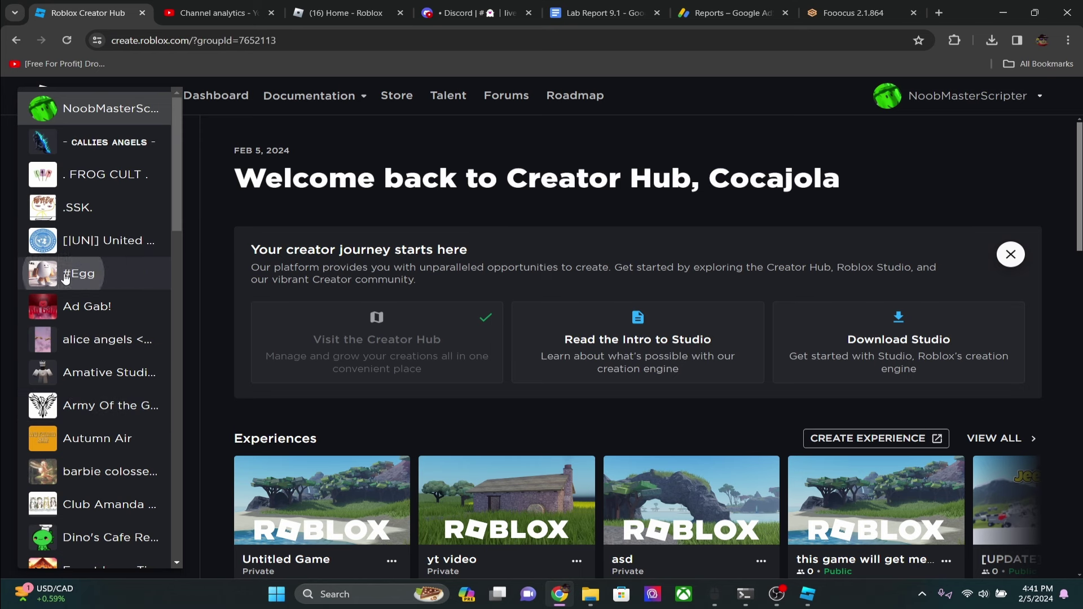
click(65, 274)
scroll(263, 356, down, 2)
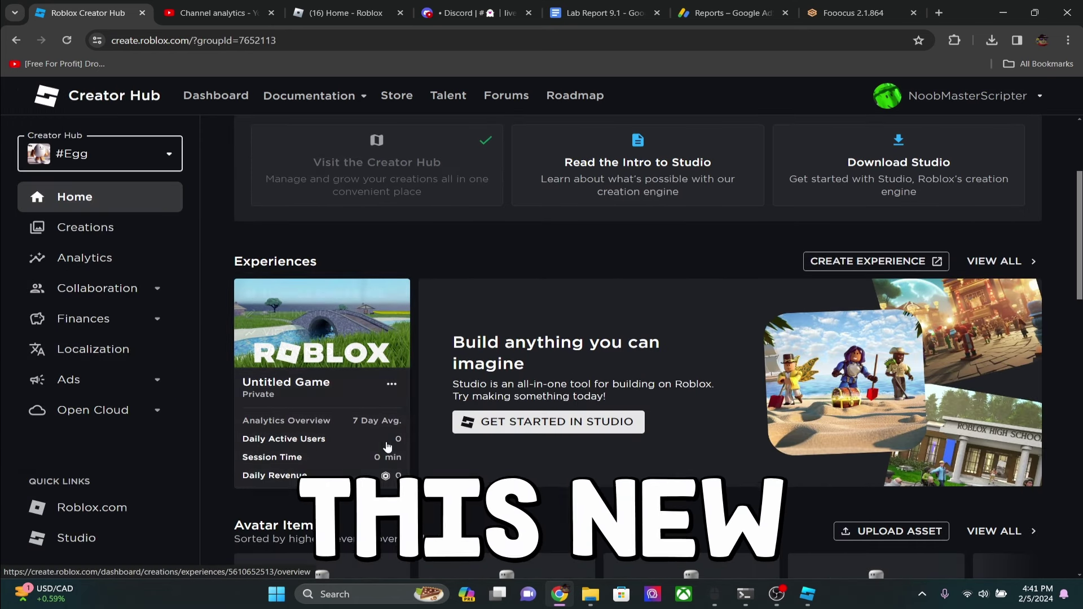
scroll(431, 334, down, 1)
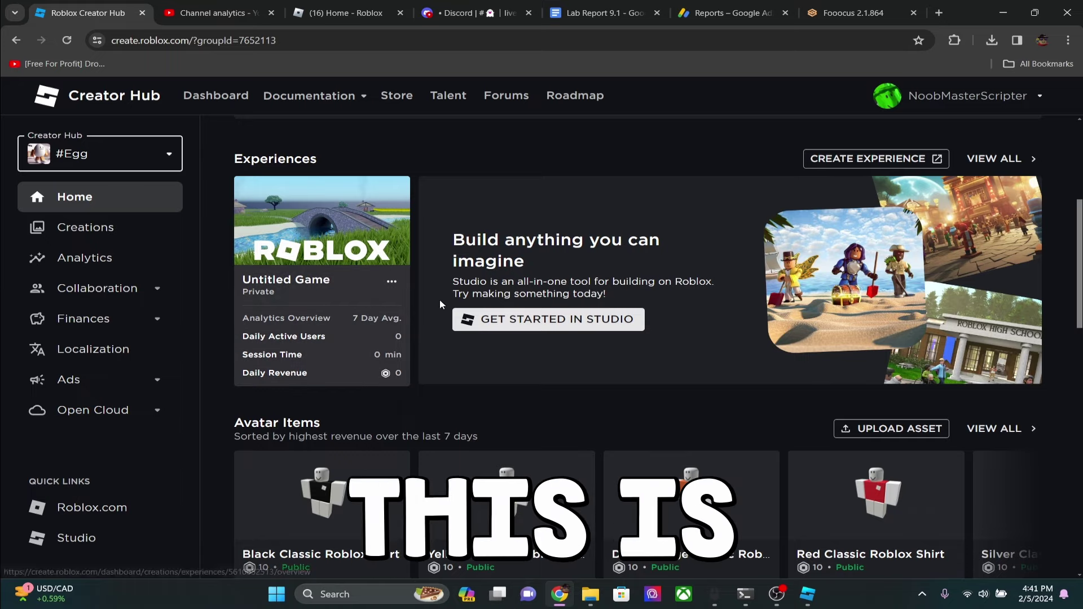
click(391, 280)
click(305, 245)
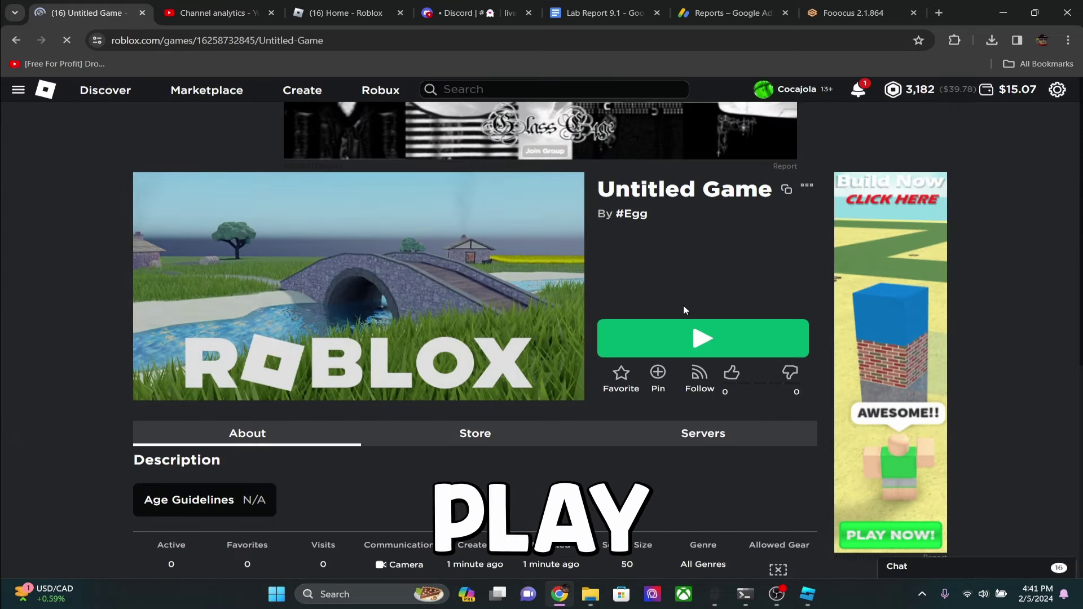
Launch the #Egg Untitled Game from its Roblox page and open its Home panel
click(672, 345)
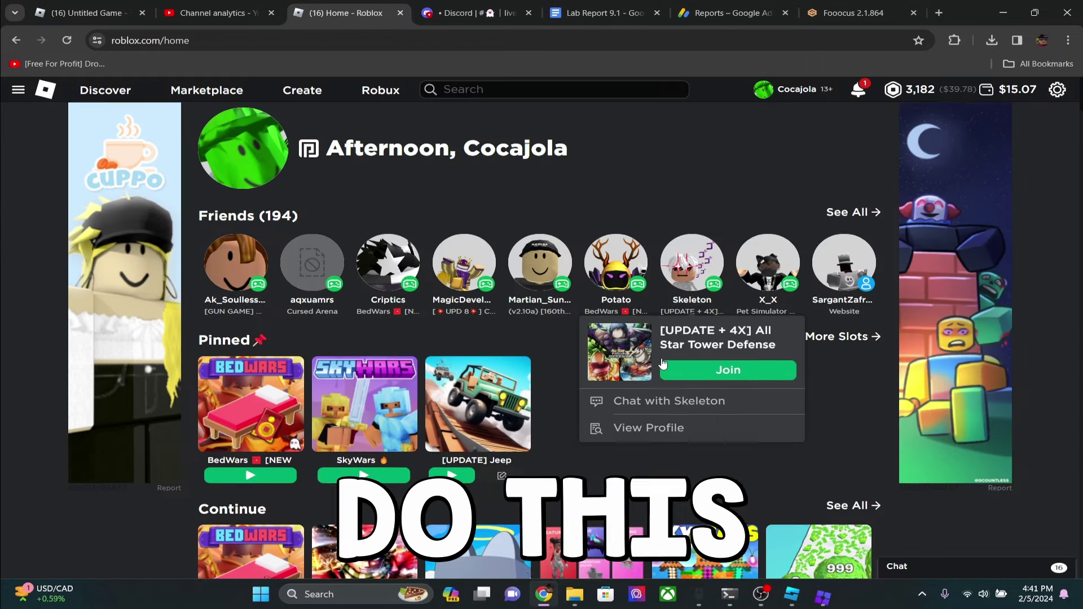
scroll(661, 357, down, 2)
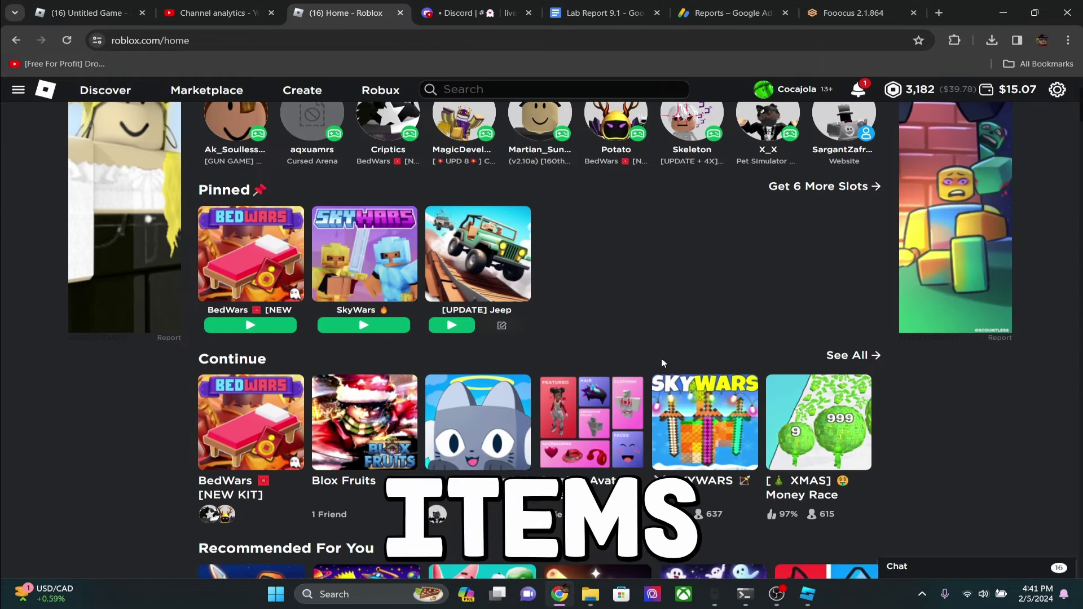
scroll(666, 329, up, 2)
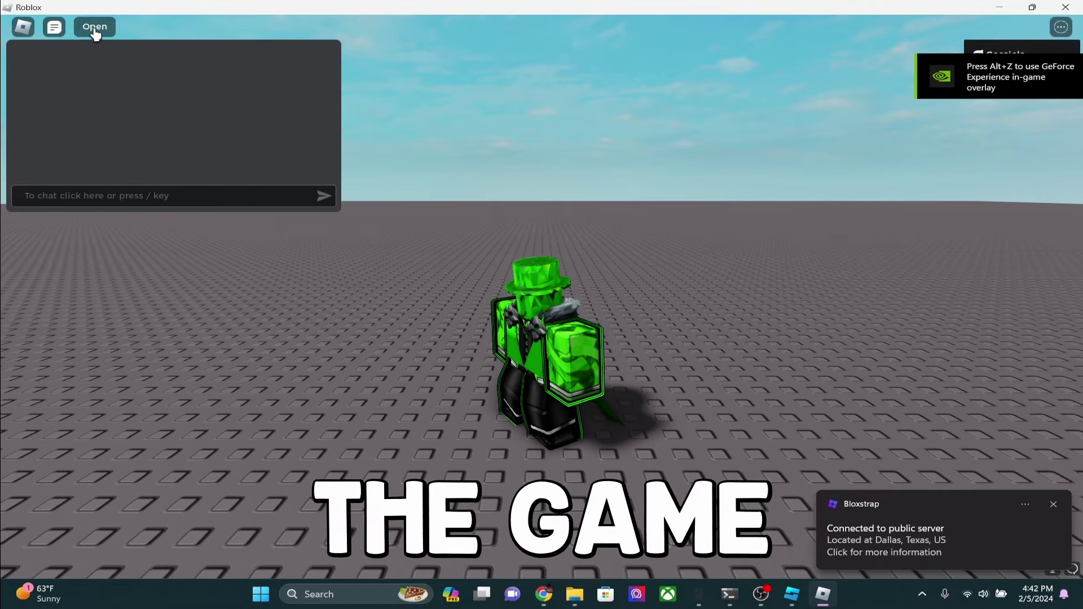
Open the in-game Gamepasses panel, then the BedWars game page on the Roblox website
click(94, 26)
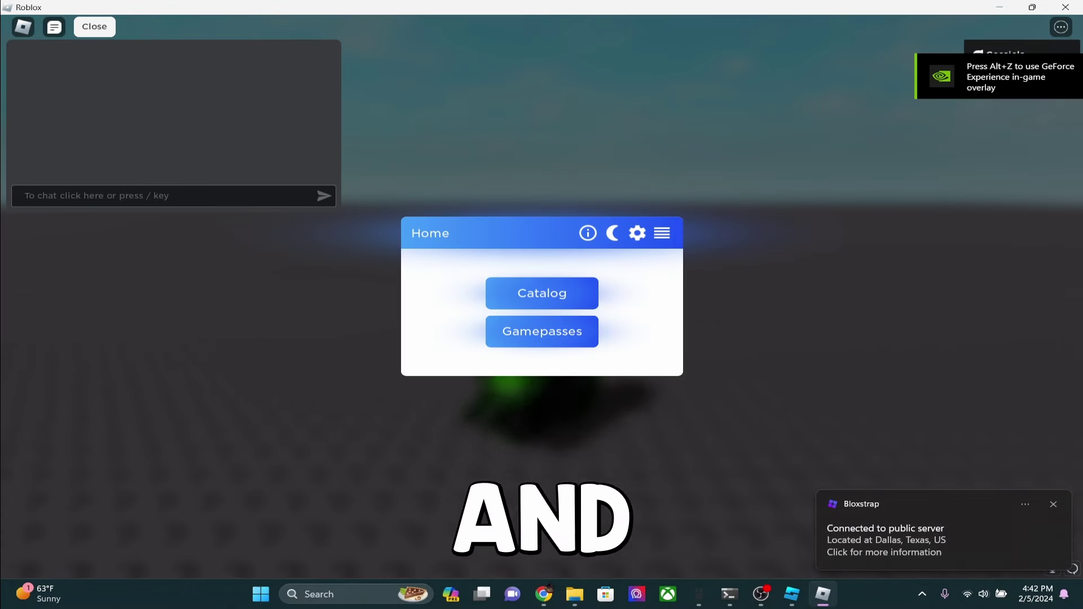
click(551, 340)
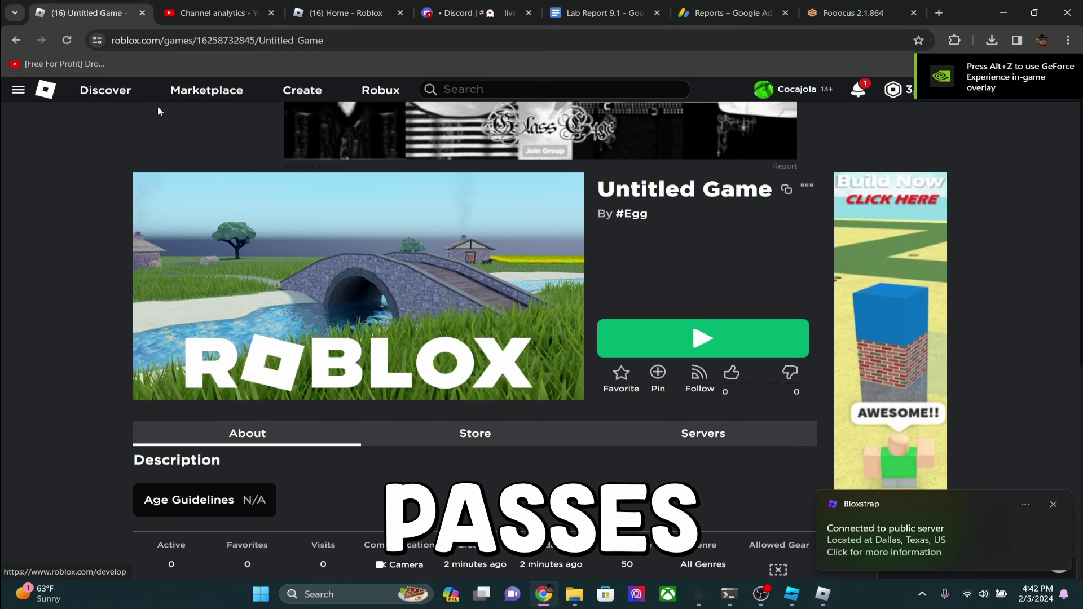
click(45, 90)
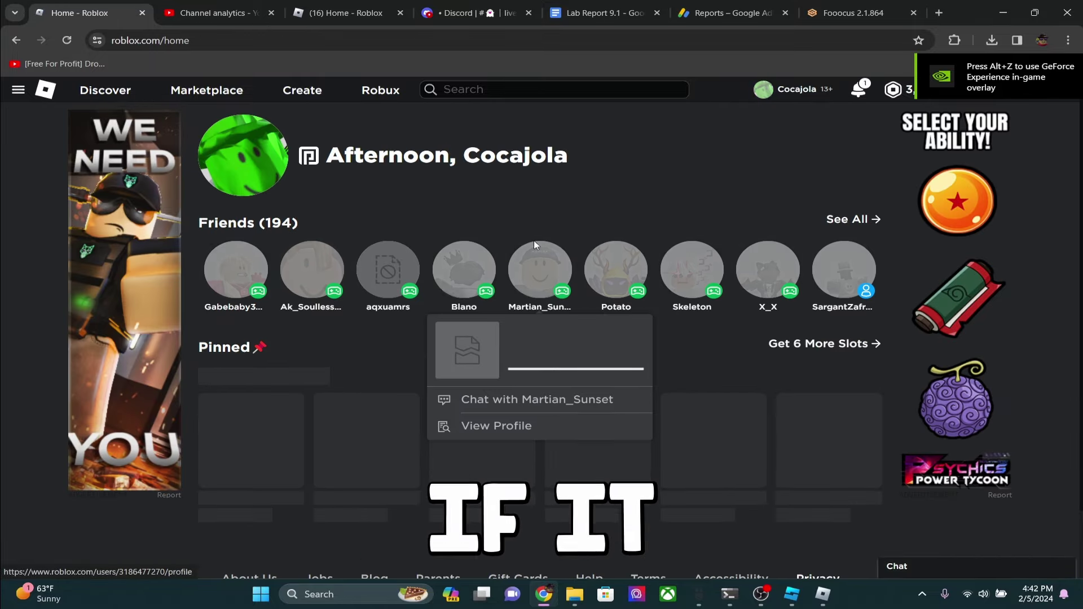
scroll(489, 443, down, 2)
click(251, 359)
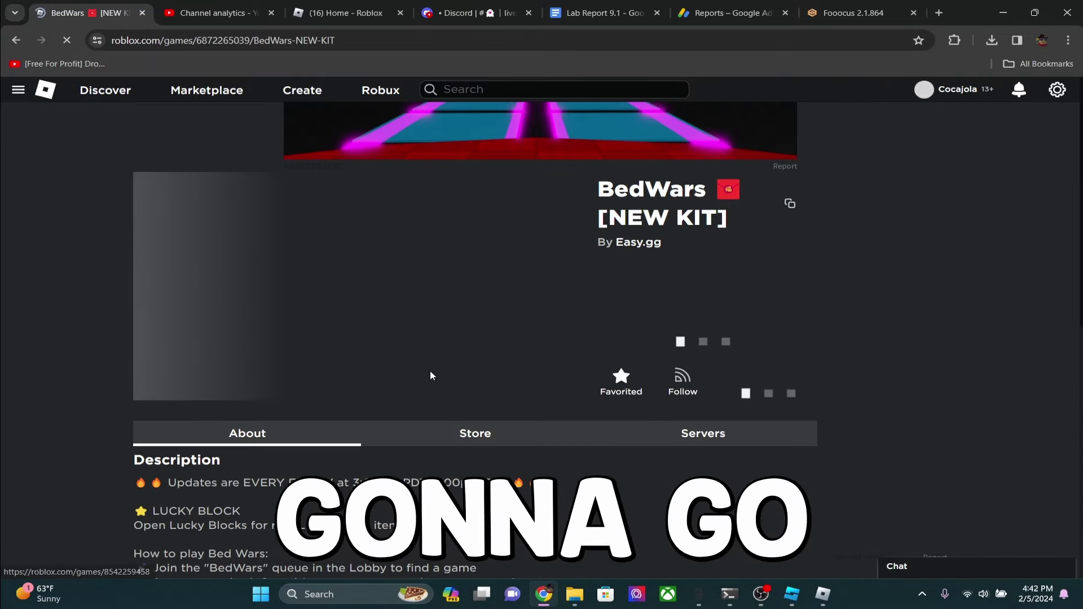
Copy the Adetunde pass ID 111620008 from the BedWars store page address
click(458, 433)
scroll(458, 434, down, 2)
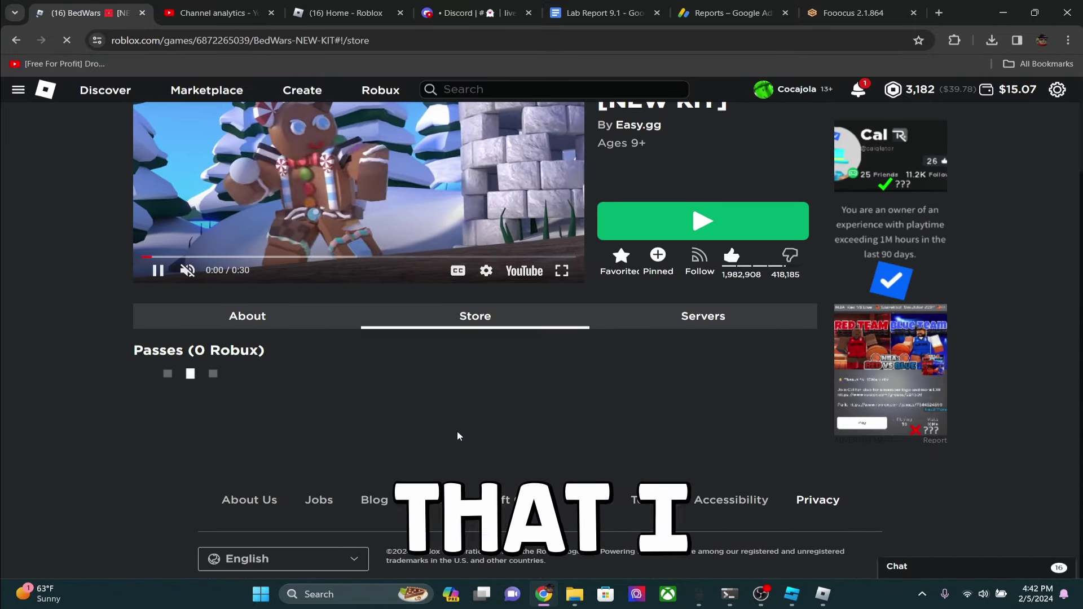
scroll(558, 385, down, 2)
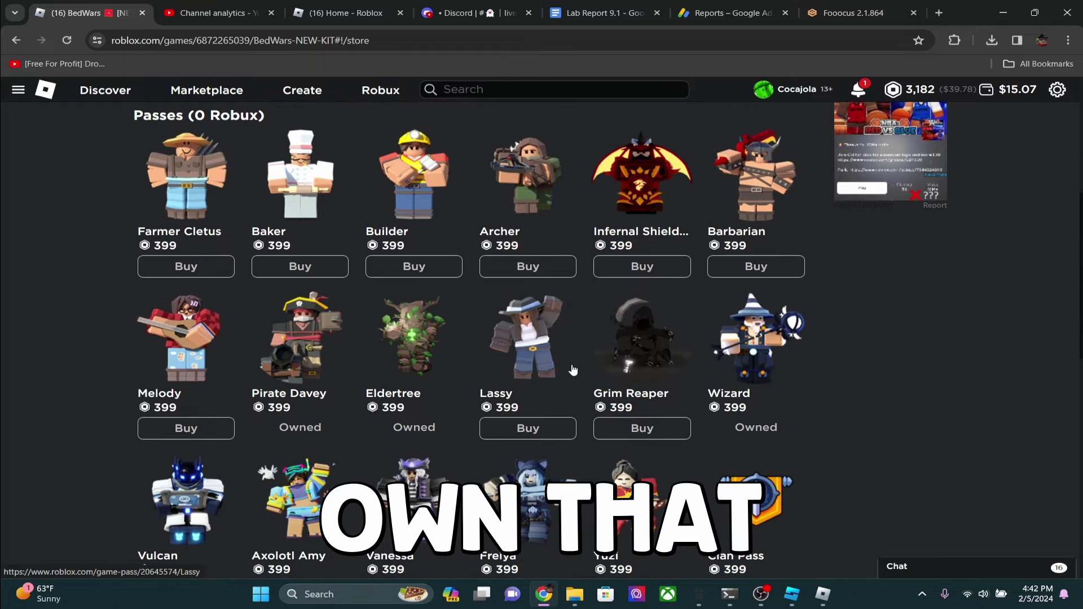
scroll(572, 371, down, 2)
scroll(571, 364, down, 1)
scroll(572, 363, down, 3)
click(182, 339)
click(254, 40)
double_click(281, 41)
key(ctrl+c)
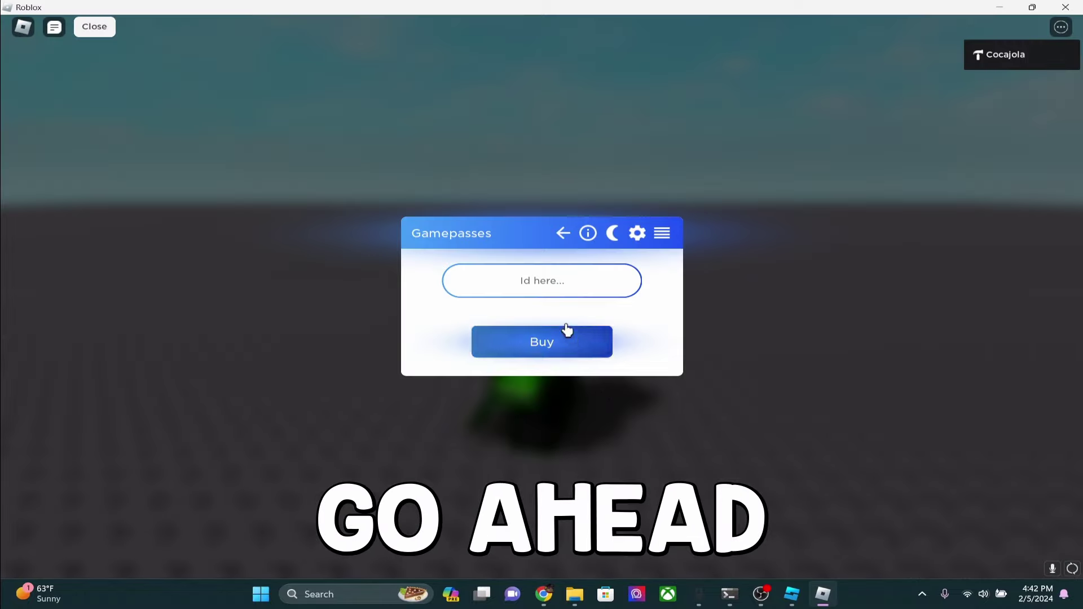
Buy Adetunde for 399 Robux using pass ID 111620008 in-game, then confirm it shows Item Owned
click(527, 283)
key(ctrl+v)
click(529, 345)
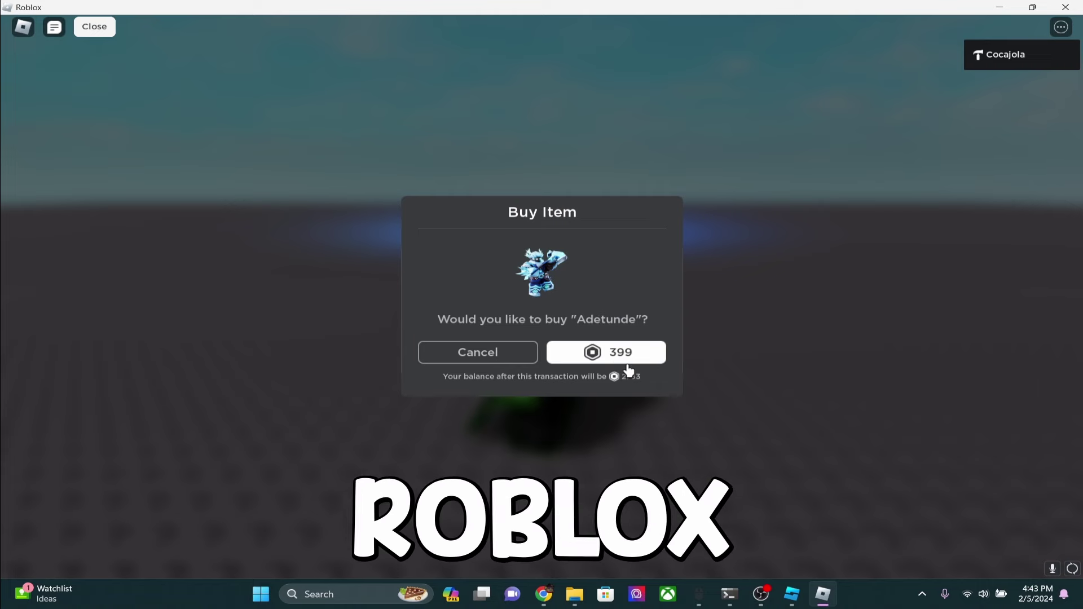
click(545, 595)
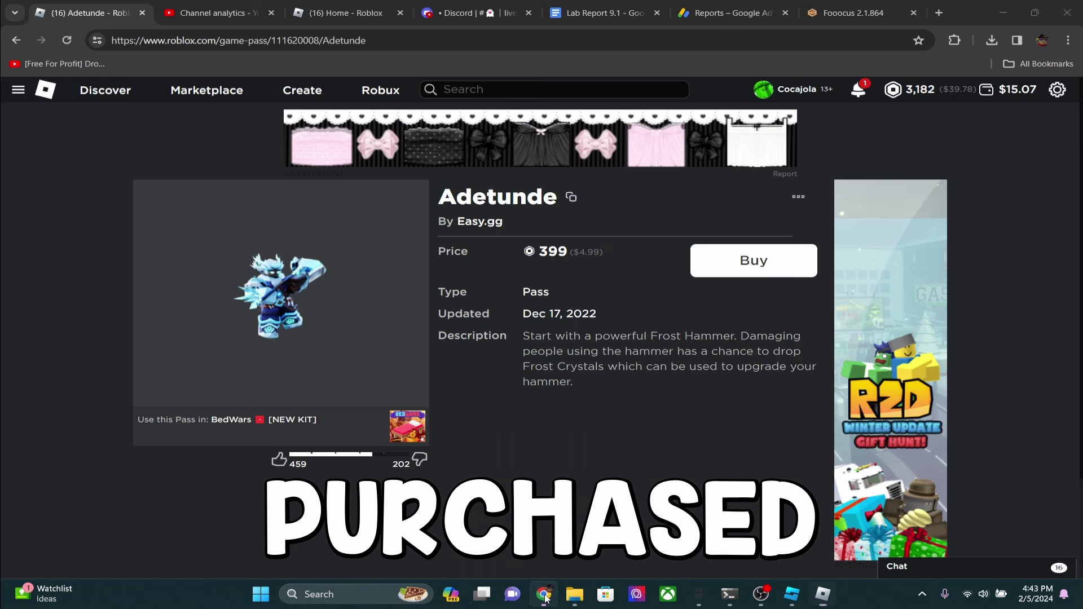
click(67, 41)
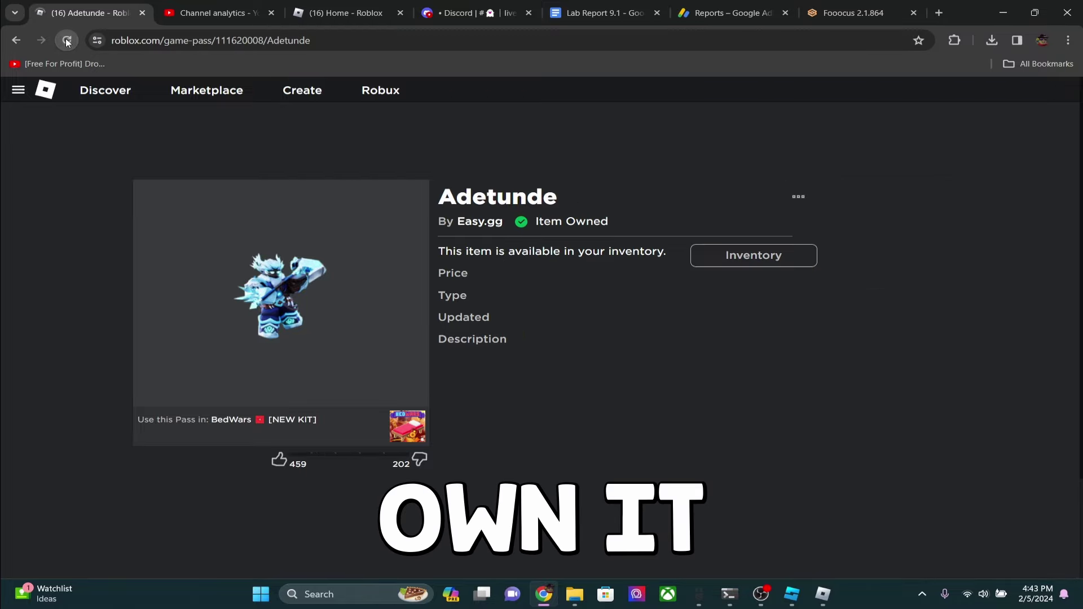
Open the #Egg group's configuration and check its revenue summary showing 88 pending Robux
click(307, 6)
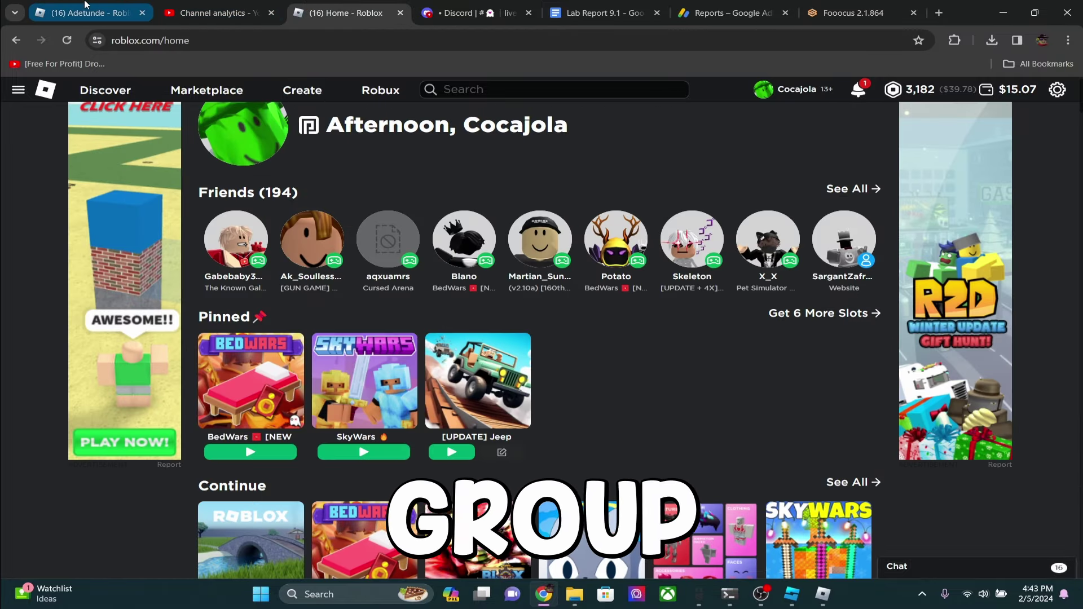
click(18, 89)
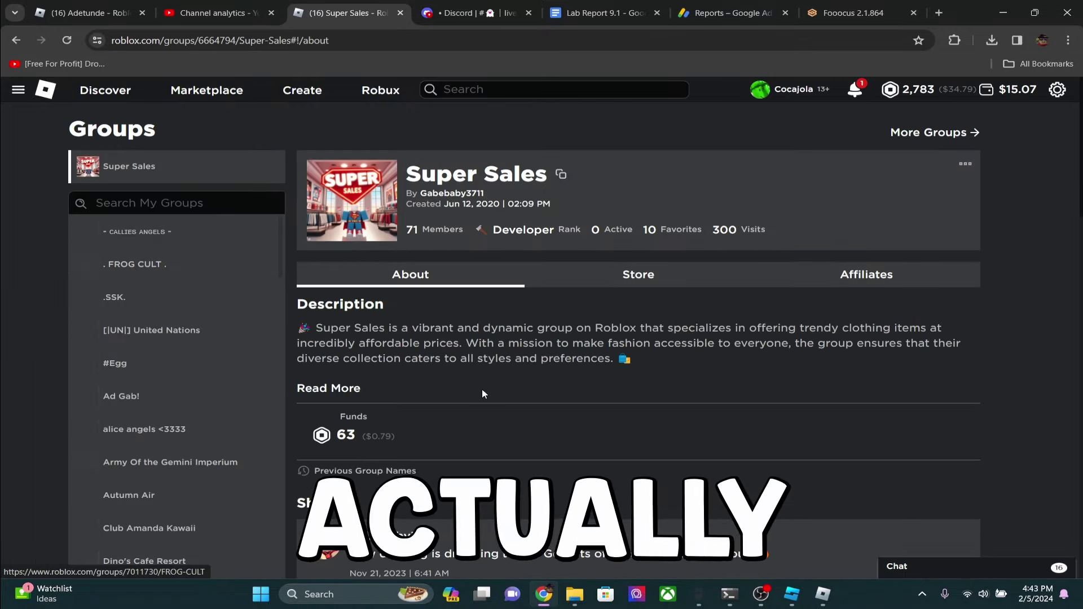
scroll(481, 394, down, 1)
click(188, 329)
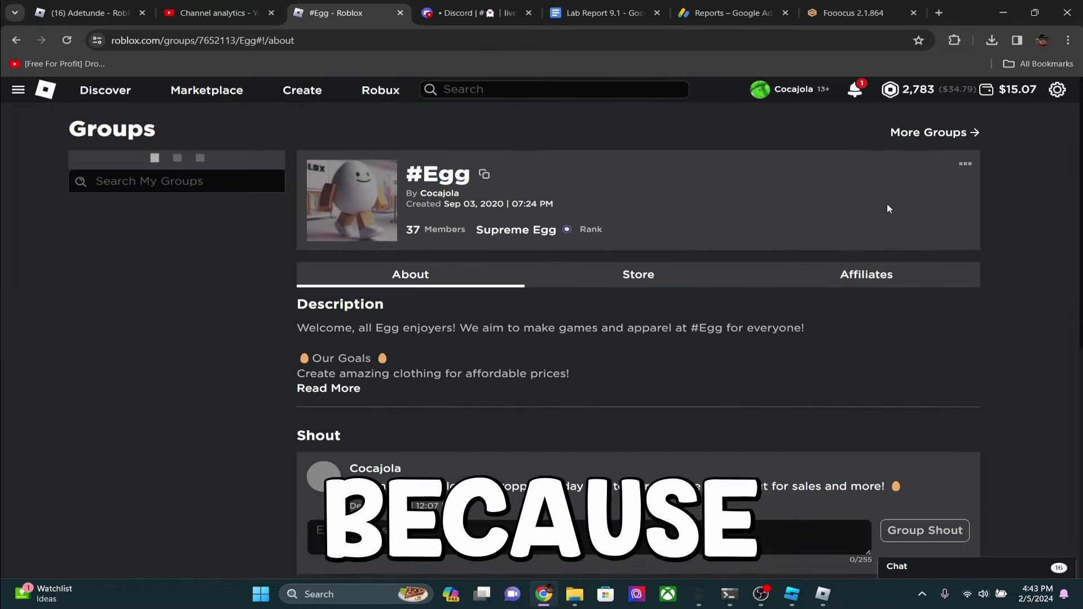
click(965, 164)
click(930, 186)
click(173, 278)
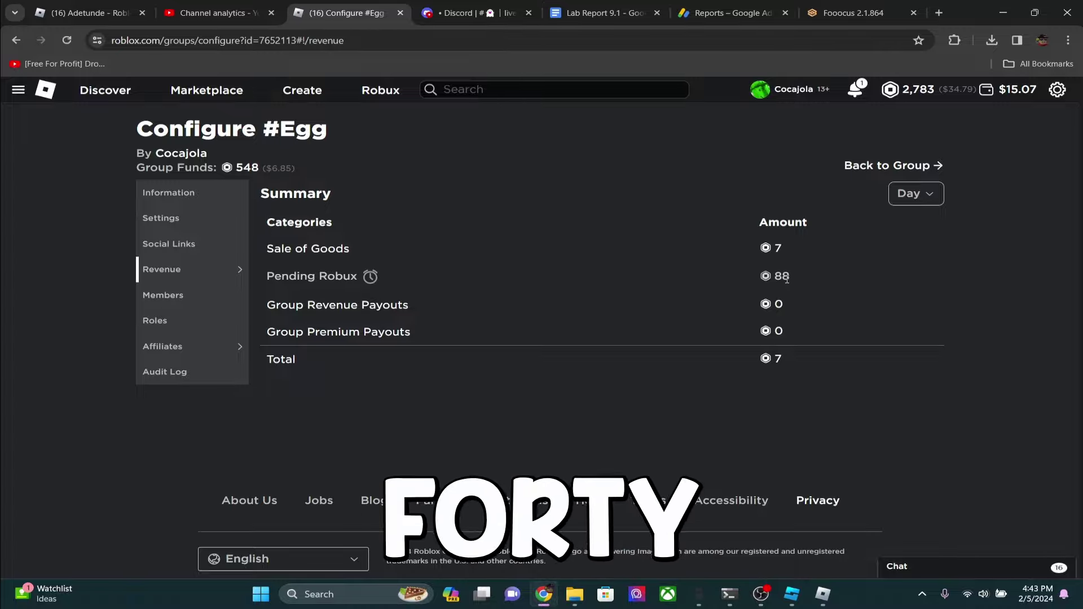
View #Egg's Sales of Goods, then open the in-game Catalog panel from the Info and Help menu
mouse_move(192, 270)
click(305, 301)
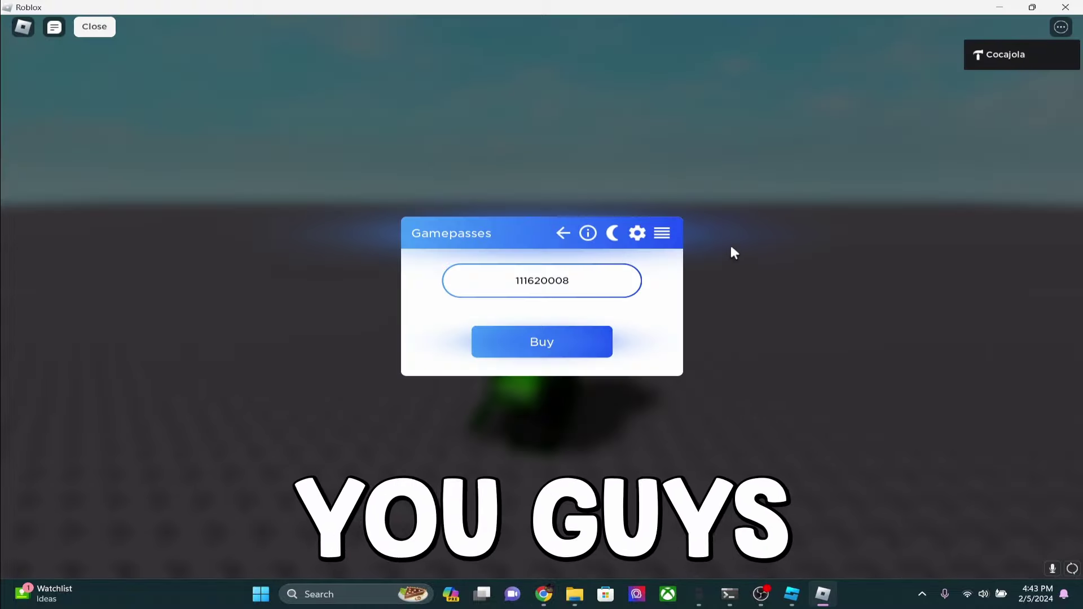
click(563, 233)
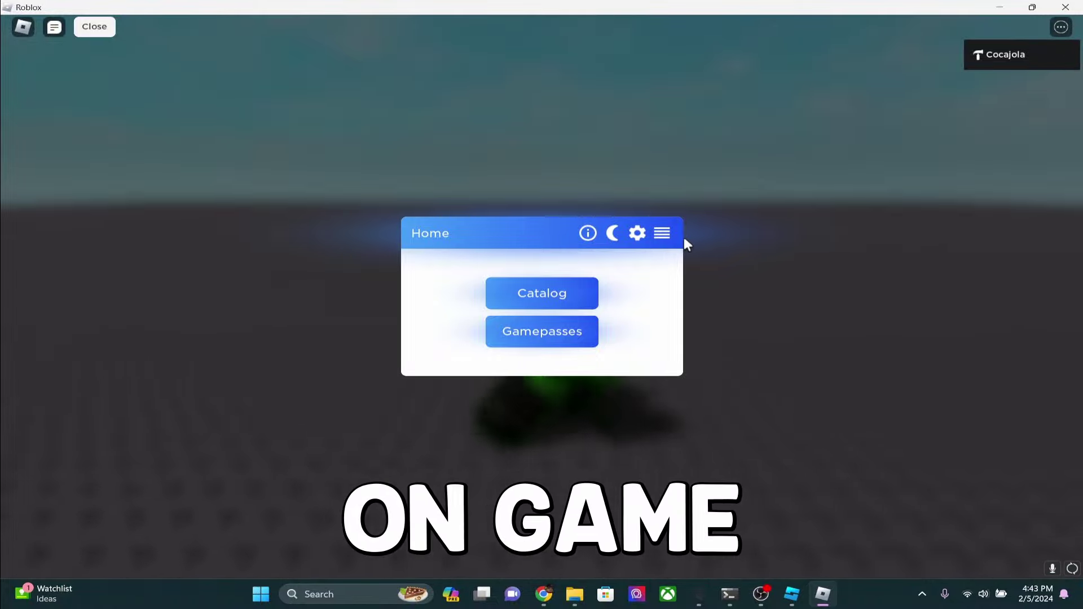
click(664, 234)
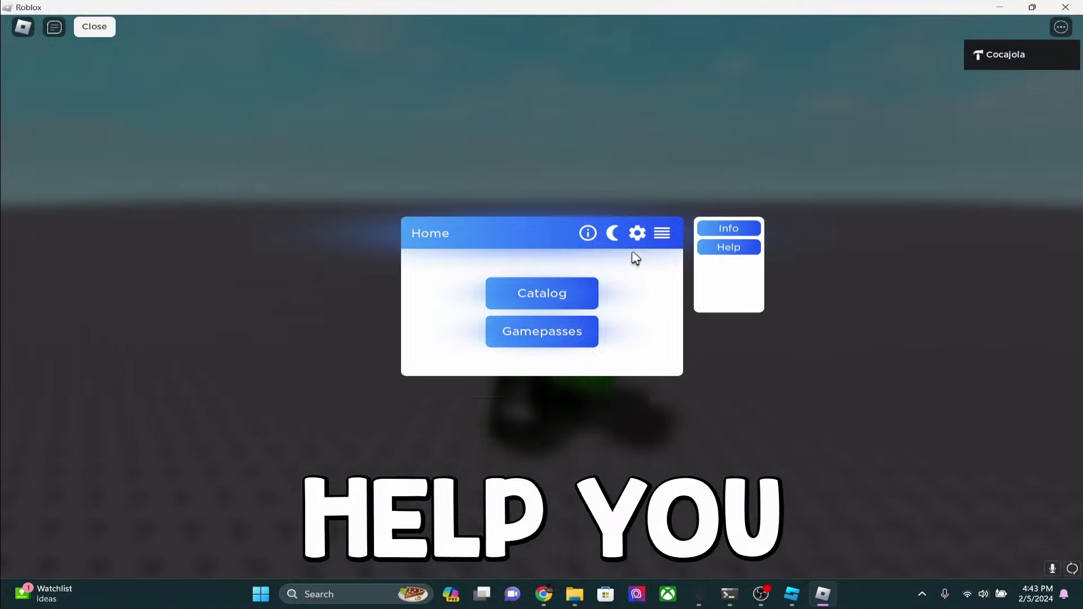
click(534, 296)
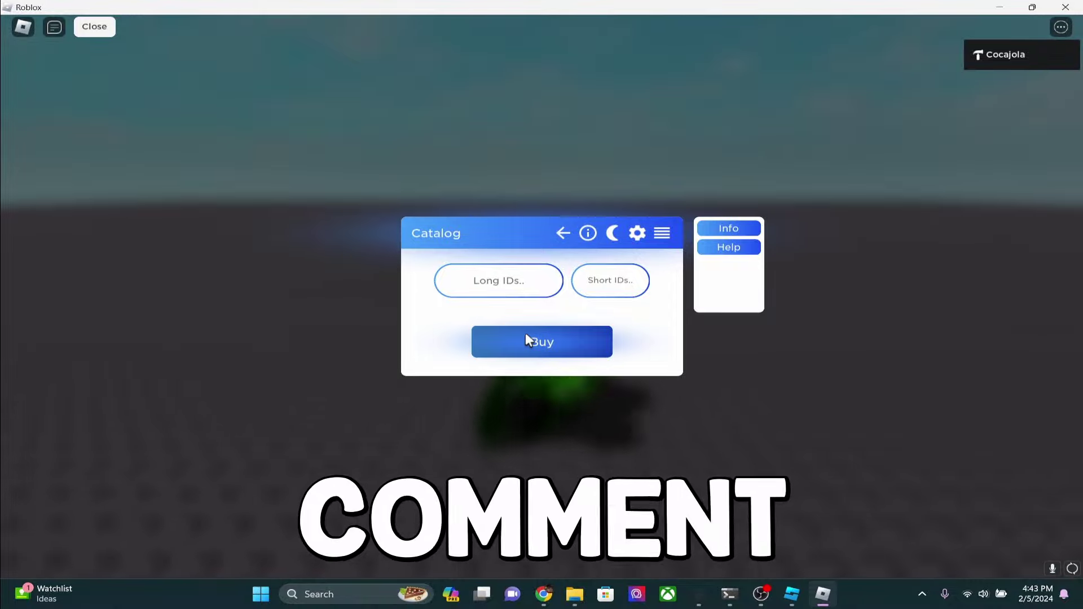